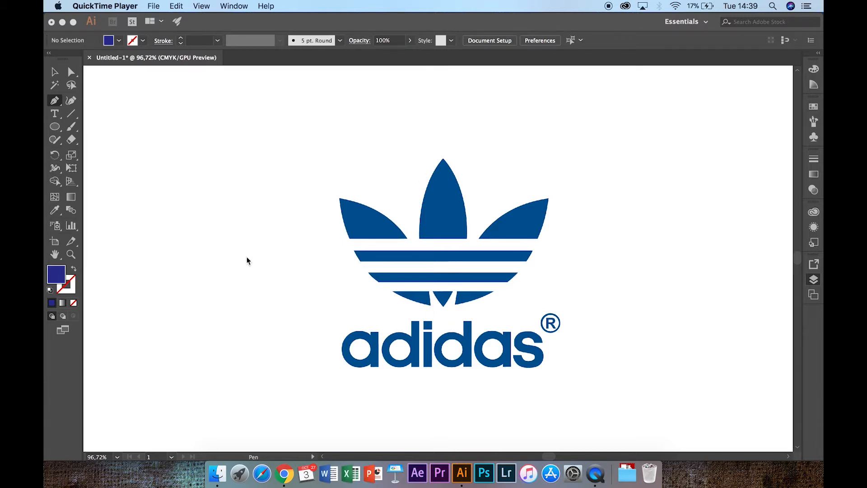
Draw a tall blue ellipse about 103 × 342 px beside the logo and tilt it counter-clockwise
{"action": "left_click", "coordinate": [54, 128]}
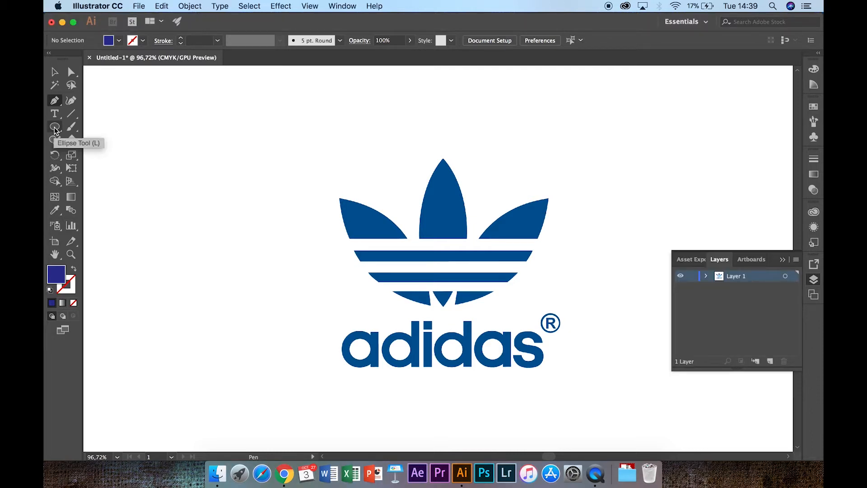
{"action": "left_click_drag", "start_coordinate": [54, 128], "coordinate": [104, 155]}
{"action": "left_click_drag", "start_coordinate": [222, 168], "coordinate": [277, 347]}
{"action": "left_click", "coordinate": [55, 71]}
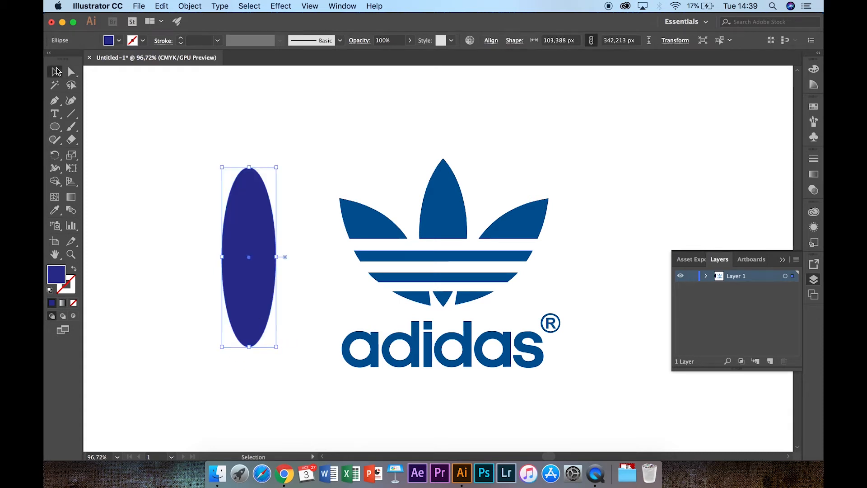
{"action": "left_click_drag", "start_coordinate": [219, 165], "coordinate": [151, 176]}
{"action": "left_click", "coordinate": [151, 177]}
Draw a tall rectangle beside the ellipse and round its upper-right and lower-left corners to about 114 px, forming a leaf
{"action": "left_click", "coordinate": [55, 126]}
{"action": "left_click", "coordinate": [95, 127]}
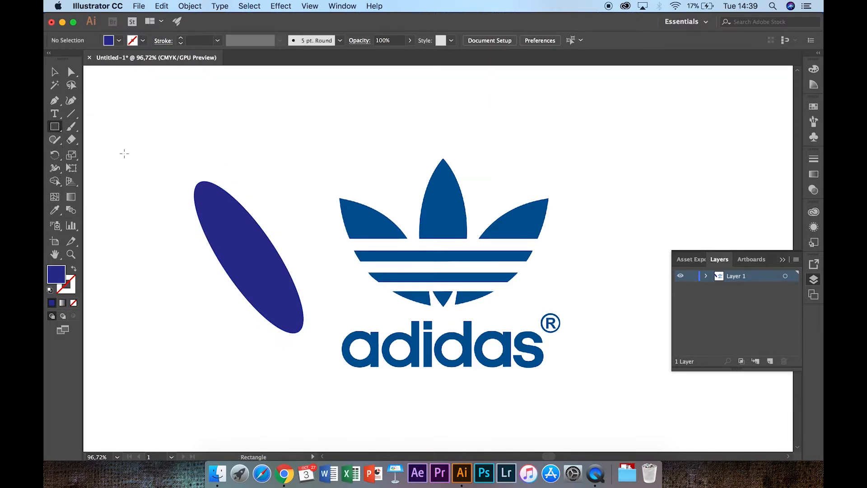
{"action": "left_click_drag", "start_coordinate": [124, 153], "coordinate": [184, 274]}
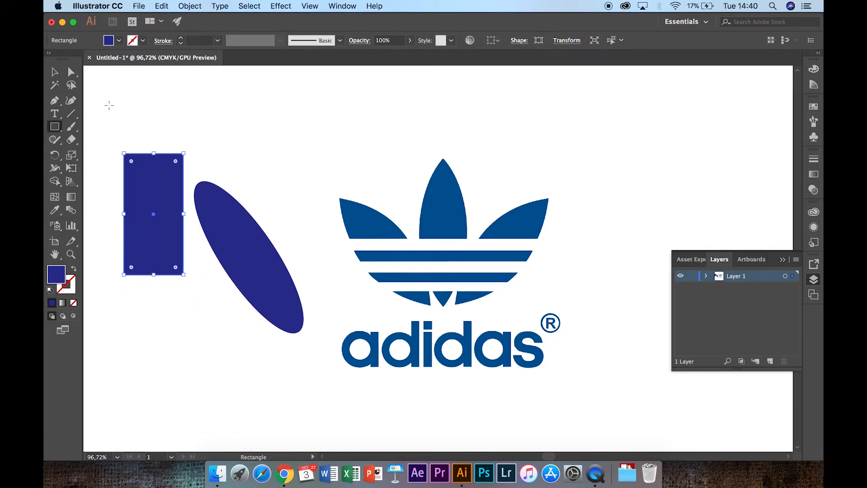
{"action": "left_click", "coordinate": [71, 71]}
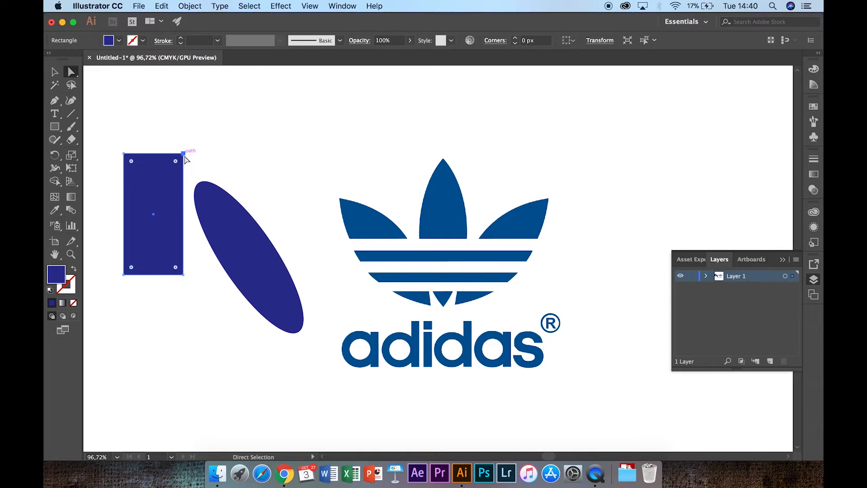
{"action": "left_click", "coordinate": [184, 154]}
{"action": "left_click_drag", "start_coordinate": [175, 161], "coordinate": [148, 285]}
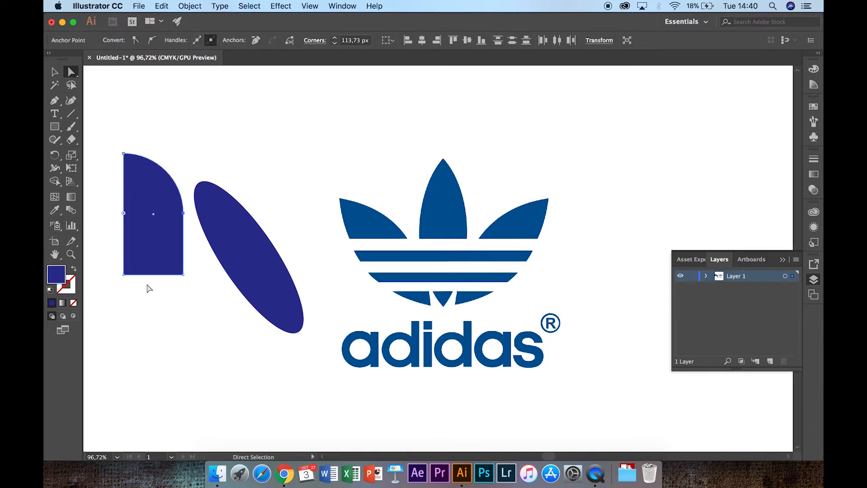
{"action": "left_click", "coordinate": [123, 274]}
{"action": "left_click_drag", "start_coordinate": [131, 268], "coordinate": [229, 178]}
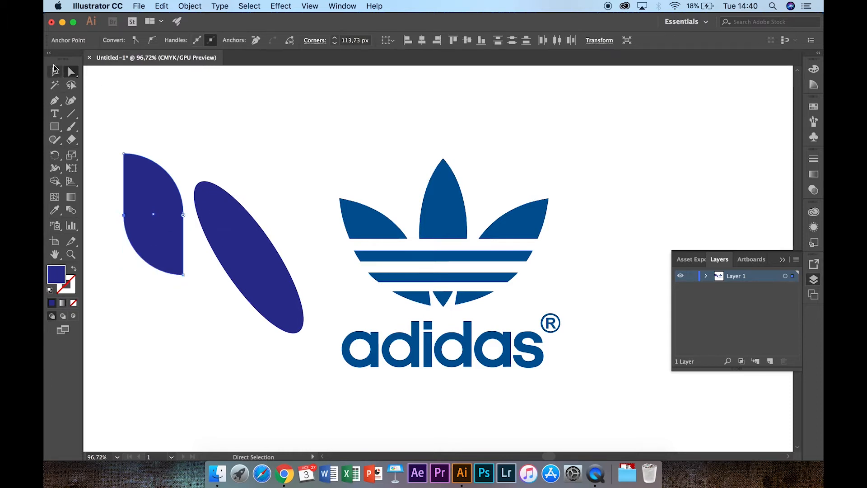
Delete the leaf-shaped rectangle and the tilted ellipse, leaving only the logo image
{"action": "left_click", "coordinate": [54, 71]}
{"action": "left_click", "coordinate": [145, 194]}
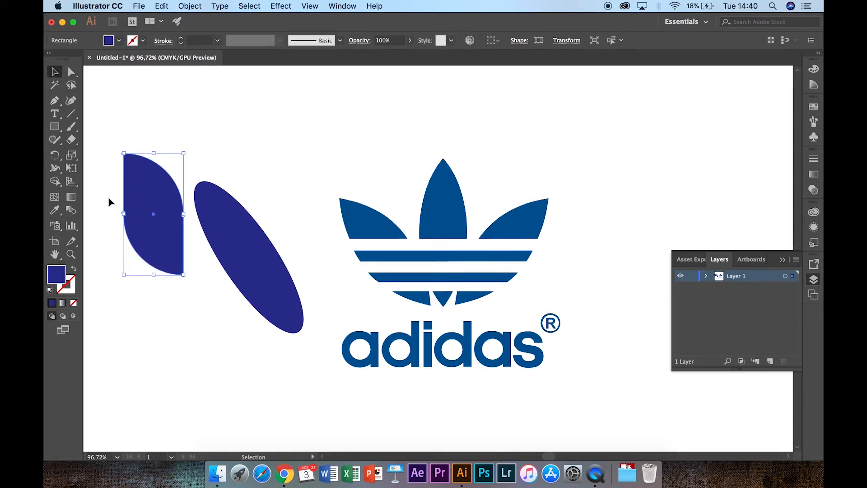
{"action": "left_click_drag", "start_coordinate": [158, 204], "coordinate": [290, 152]}
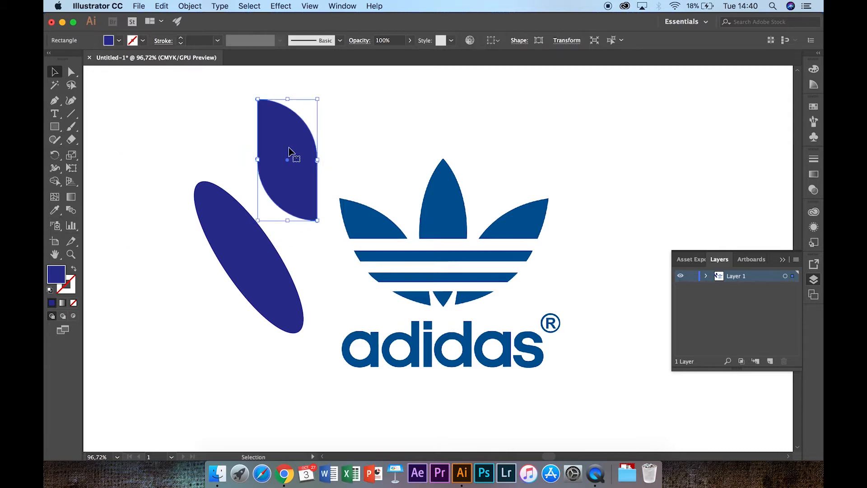
{"action": "key", "text": "Delete"}
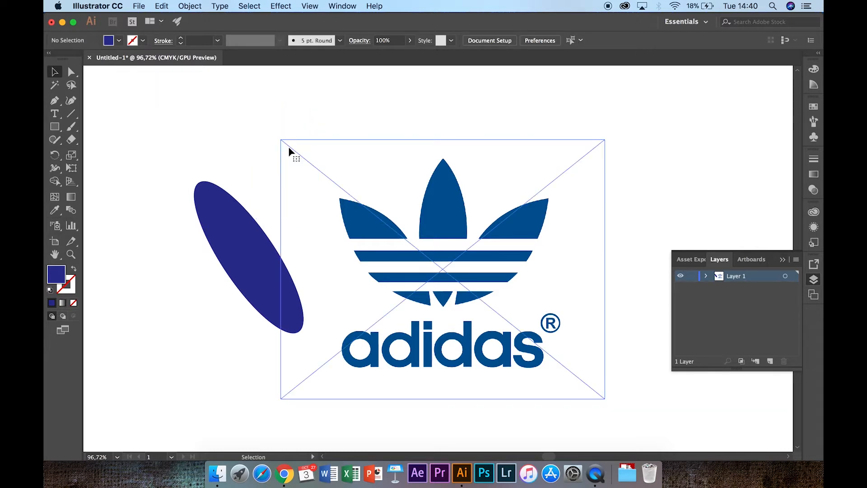
{"action": "left_click", "coordinate": [230, 229]}
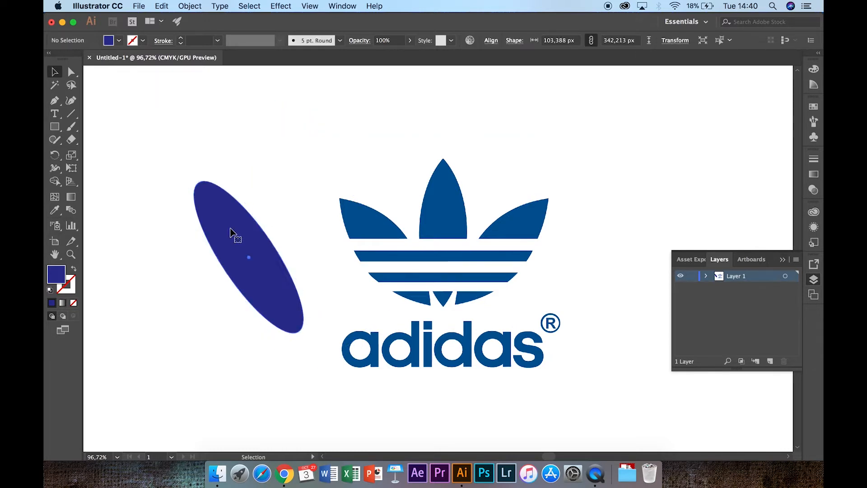
{"action": "key", "text": "Delete"}
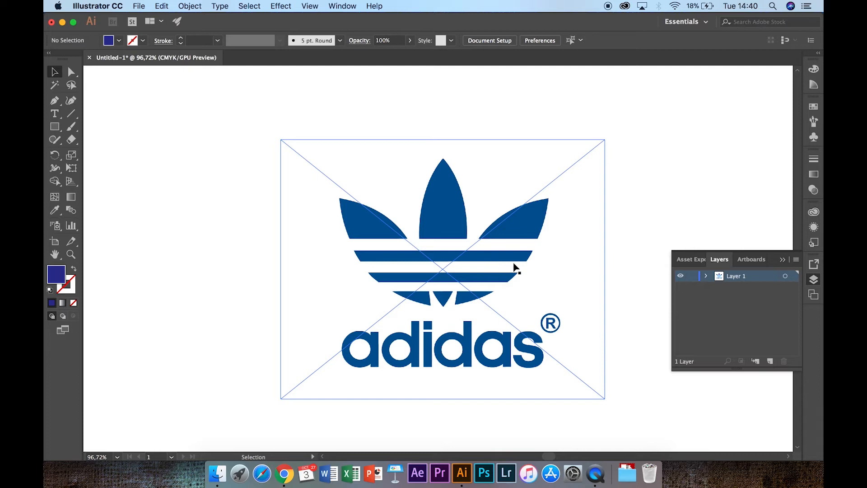
Create a new layer above Layer 1 and lock Layer 1
{"action": "left_click", "coordinate": [770, 361]}
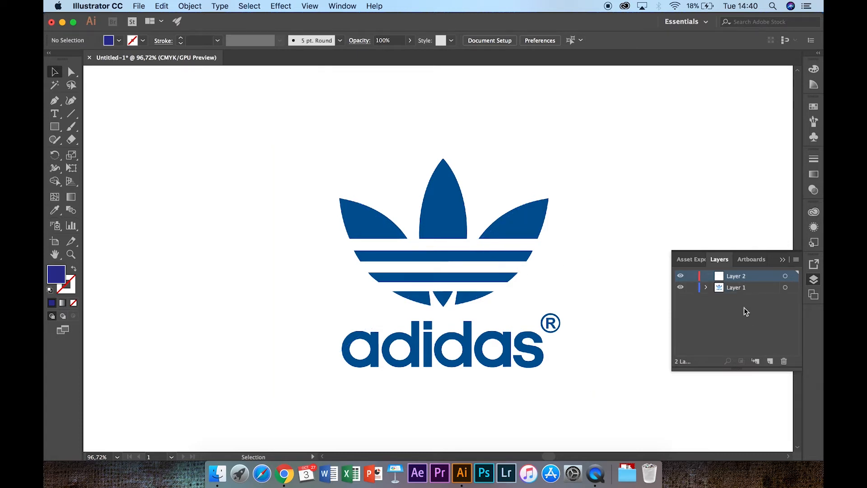
{"action": "left_click", "coordinate": [692, 288]}
Try to lower the opacity of locked Layer 1 to 53%
{"action": "left_click", "coordinate": [727, 291]}
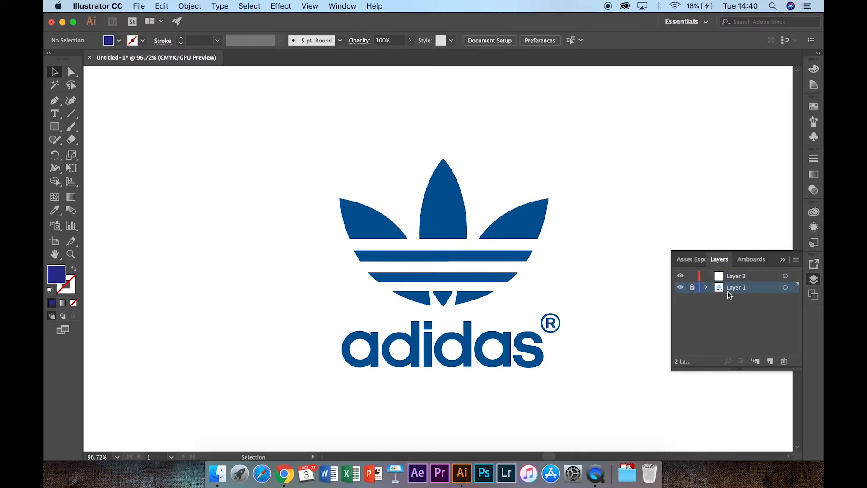
{"action": "left_click", "coordinate": [410, 41]}
{"action": "left_click_drag", "start_coordinate": [408, 54], "coordinate": [387, 57]}
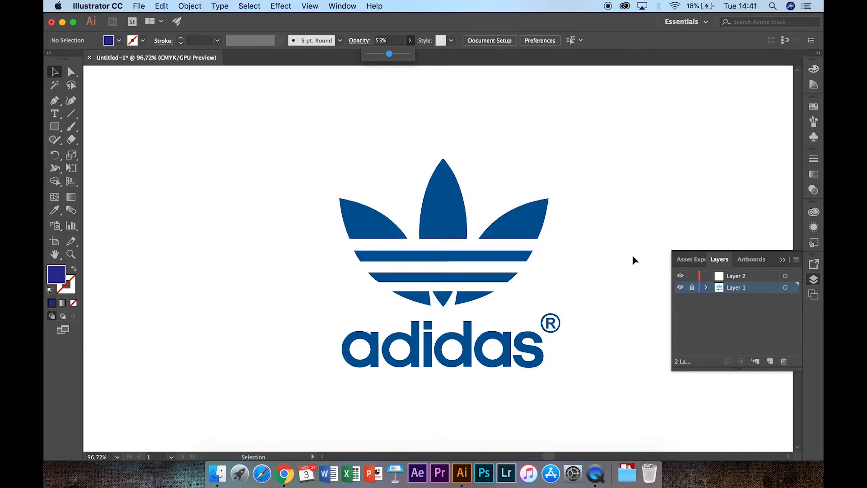
Unlock Layer 1, reduce the logo image's opacity to about 43%, and lock the layer again
{"action": "left_click", "coordinate": [693, 289]}
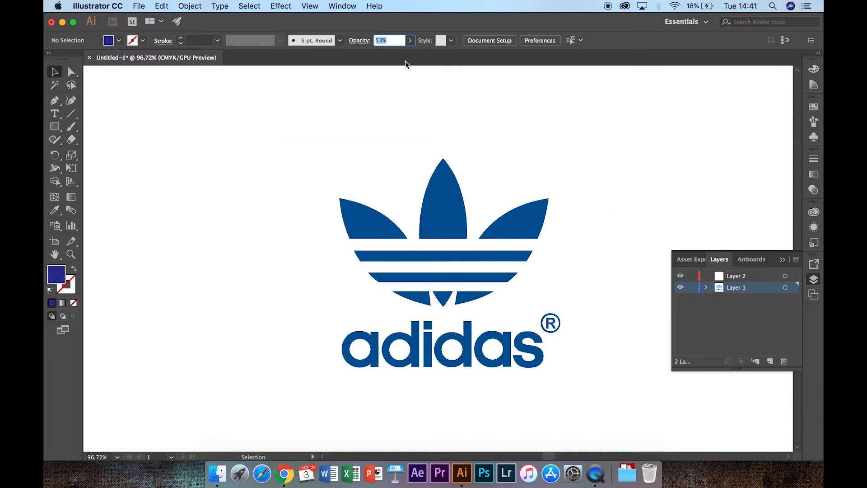
{"action": "left_click", "coordinate": [436, 194]}
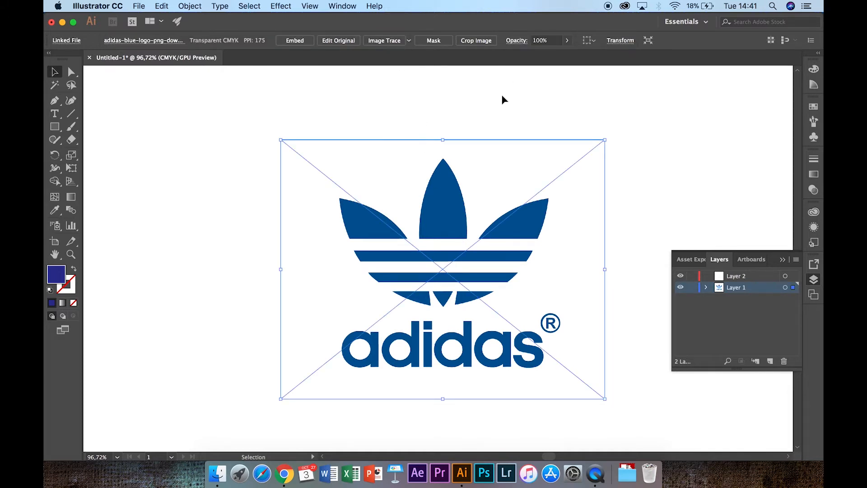
{"action": "left_click", "coordinate": [567, 41]}
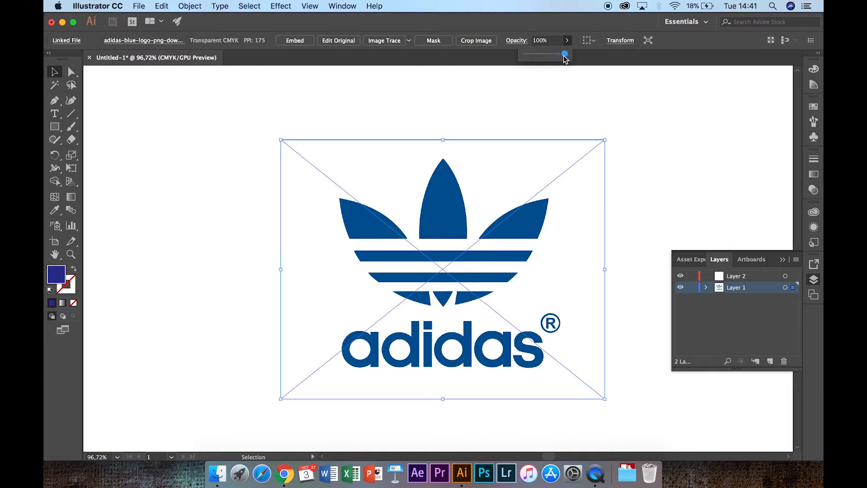
{"action": "left_click_drag", "start_coordinate": [564, 54], "coordinate": [543, 55]}
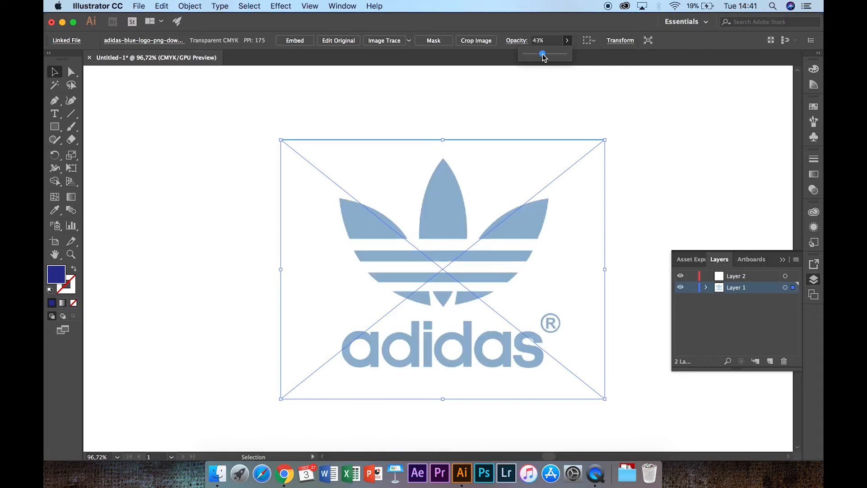
{"action": "left_click", "coordinate": [542, 101]}
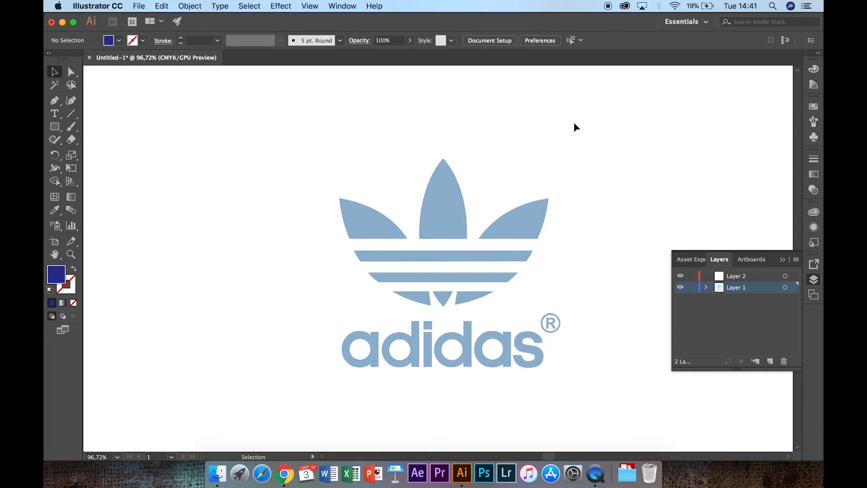
{"action": "left_click", "coordinate": [691, 288]}
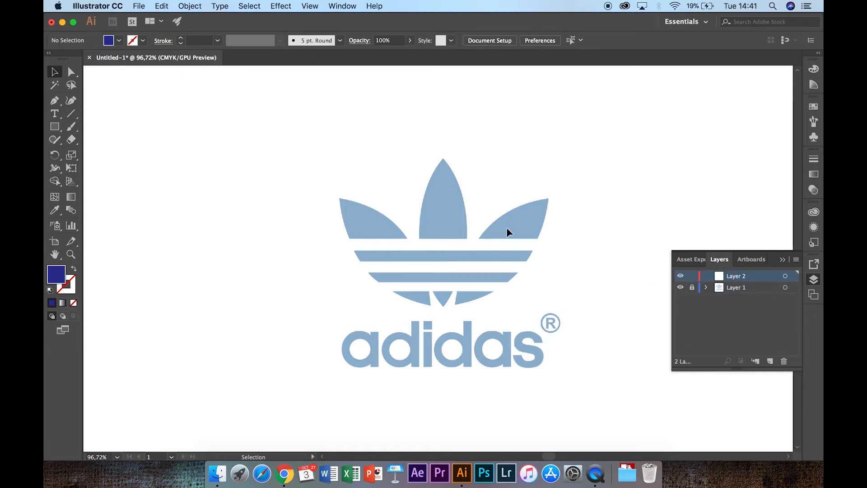
Draw a closed straight-sided triangle with the Pen tool on Layer 2 beside the logo
{"action": "left_click", "coordinate": [55, 102]}
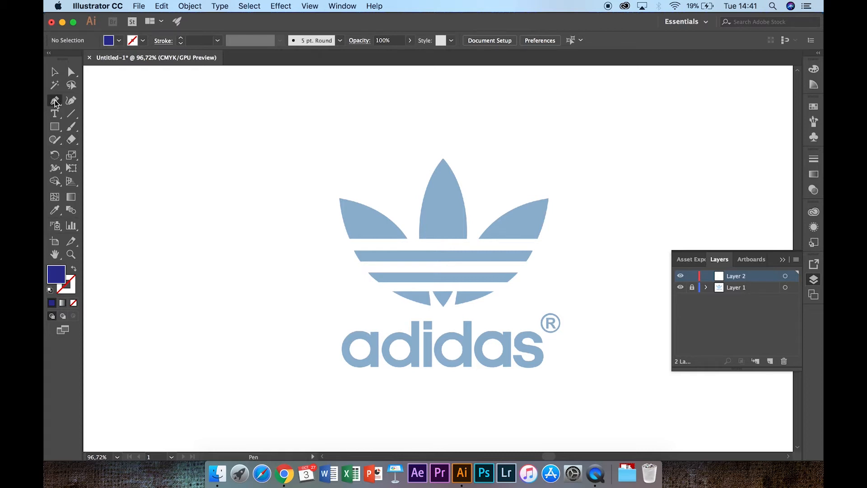
{"action": "left_click", "coordinate": [220, 181]}
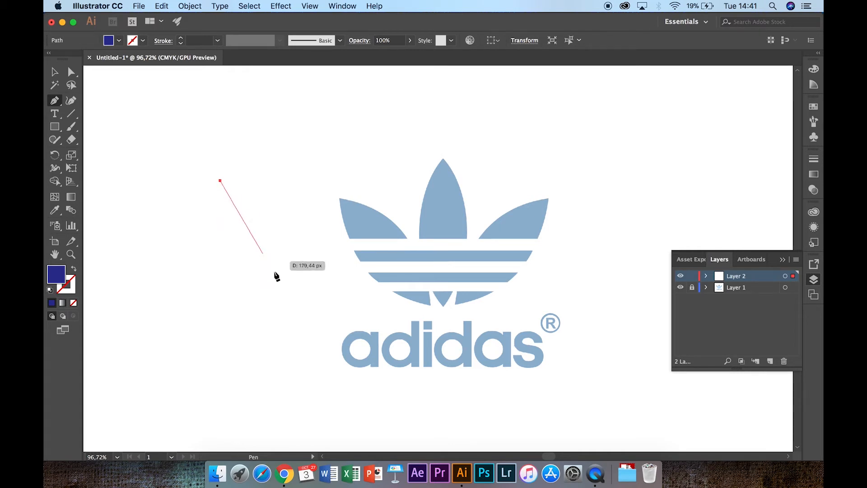
{"action": "left_click", "coordinate": [296, 279]}
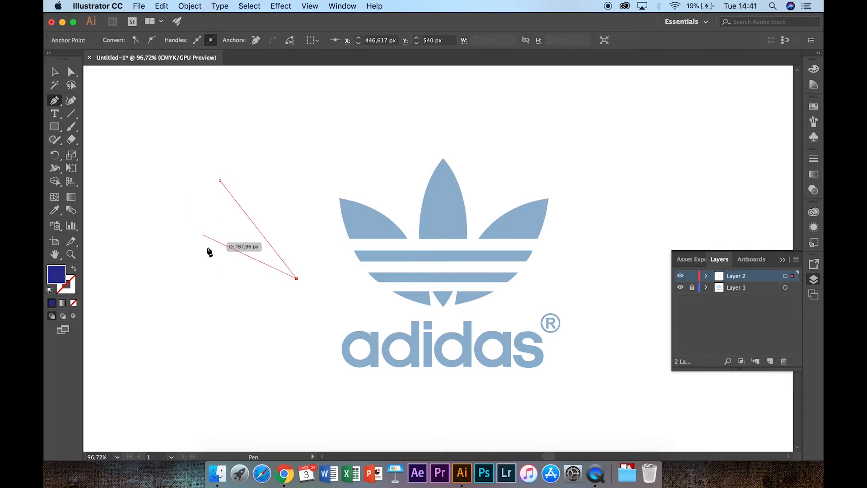
{"action": "left_click", "coordinate": [197, 261]}
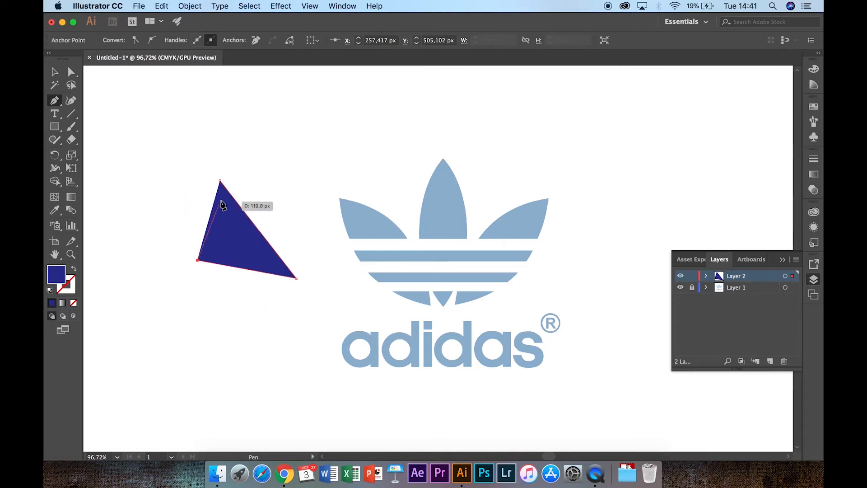
{"action": "left_click", "coordinate": [221, 182]}
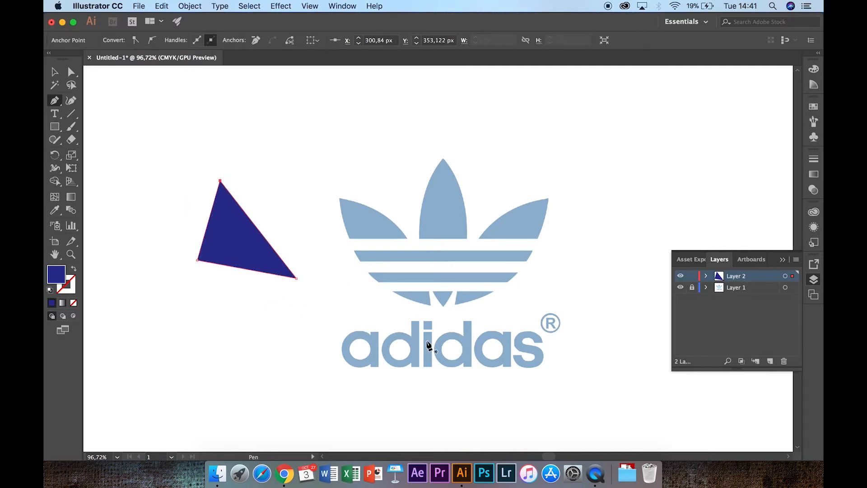
Undo every point of the pen-drawn triangle
{"action": "key", "text": "super+z"}
{"action": "key", "text": "super+z"}
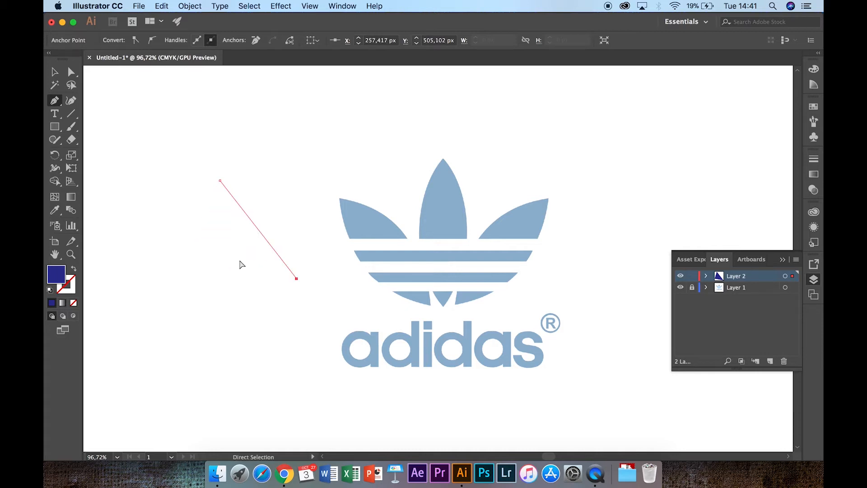
{"action": "key", "text": "super+z"}
{"action": "key", "text": "super+z"}
Draw a closed leaf about 110 × 216 px with the Pen tool, curving both sides and retracting the lower anchor's outgoing handle
{"action": "left_click", "coordinate": [208, 166]}
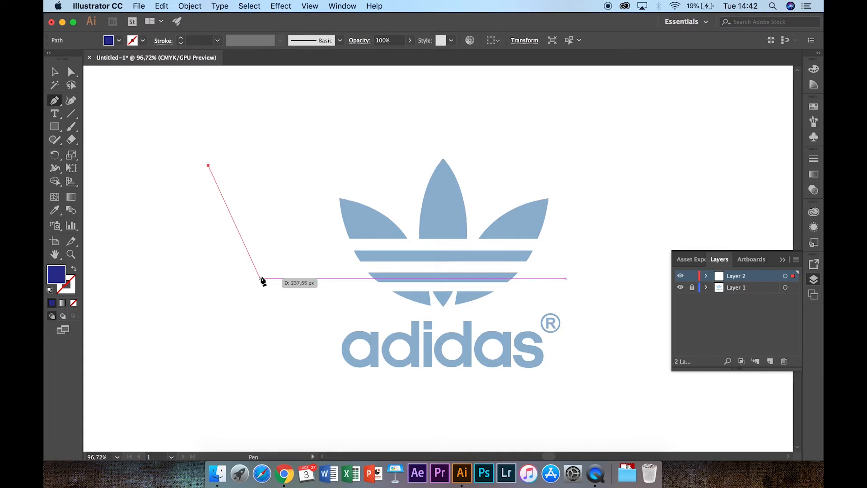
{"action": "left_click_drag", "start_coordinate": [260, 278], "coordinate": [340, 324]}
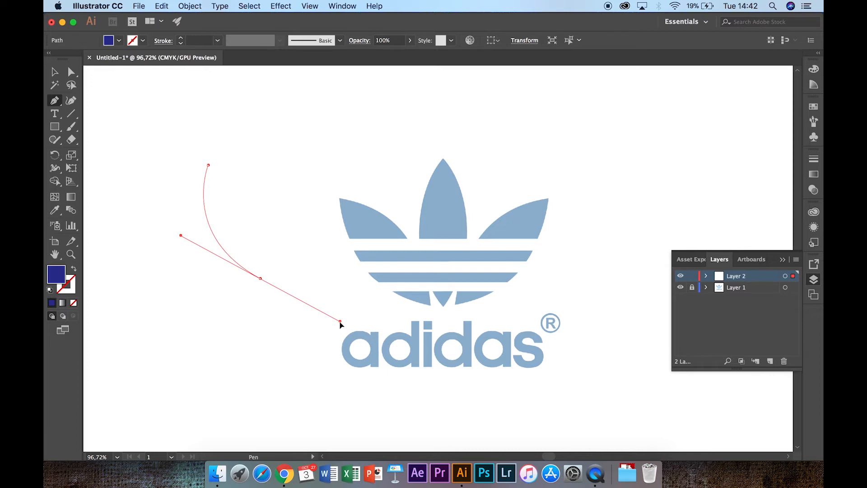
{"action": "left_click_drag", "start_coordinate": [340, 322], "coordinate": [340, 322]}
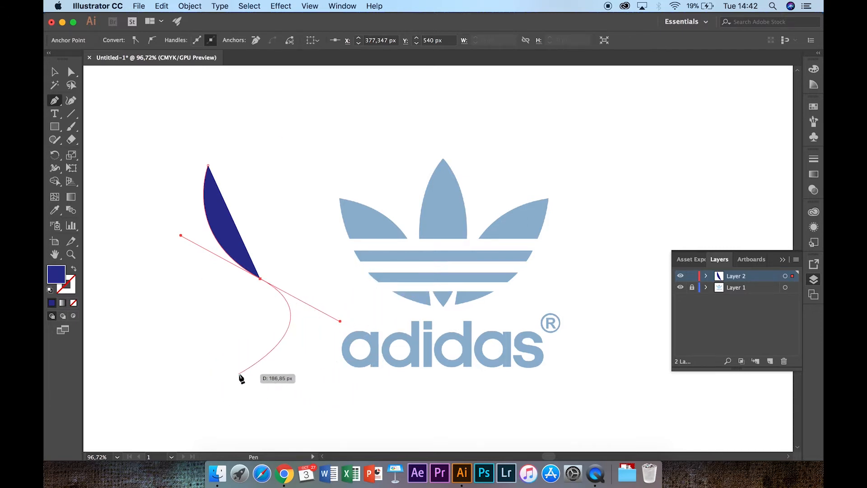
{"action": "key", "text": "alt"}
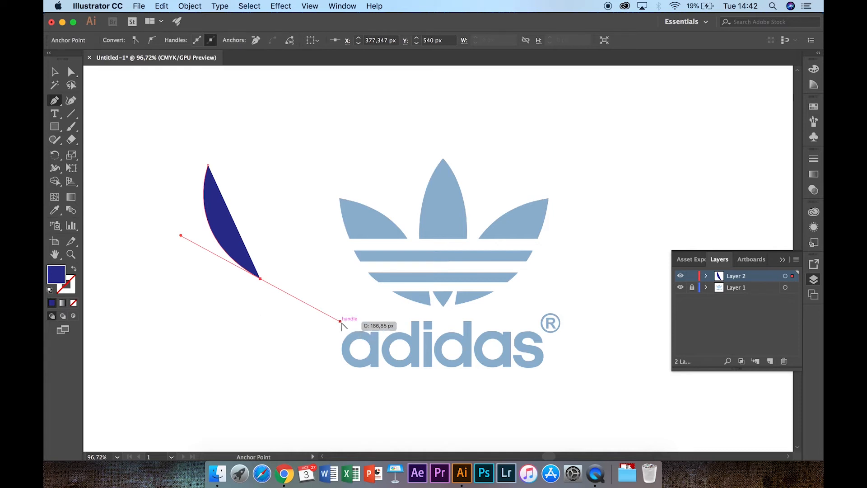
{"action": "left_click_drag", "start_coordinate": [340, 321], "coordinate": [262, 283]}
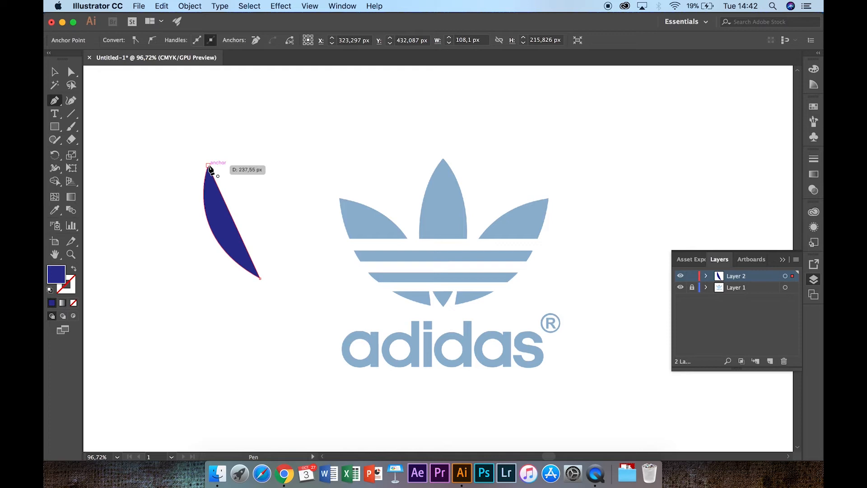
{"action": "left_click_drag", "start_coordinate": [208, 165], "coordinate": [144, 154]}
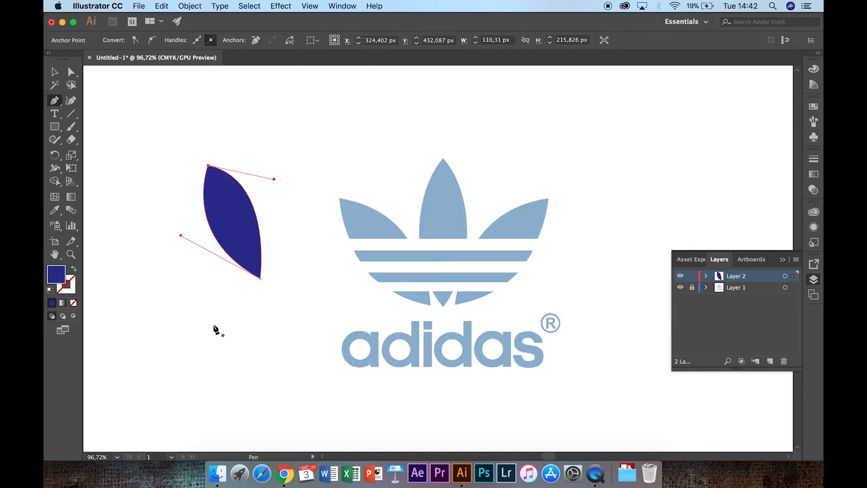
Move the blue leaf shape over the faded logo's left petal
{"action": "left_click", "coordinate": [54, 71]}
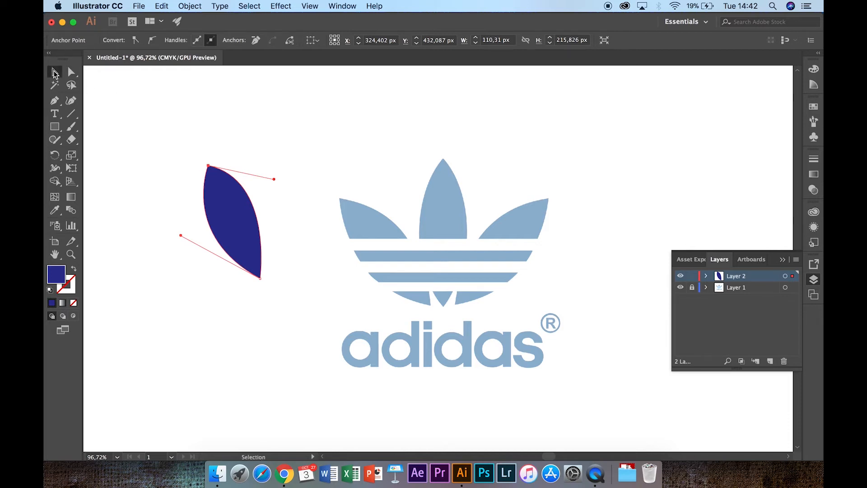
{"action": "left_click", "coordinate": [157, 203]}
{"action": "left_click_drag", "start_coordinate": [252, 241], "coordinate": [395, 275]}
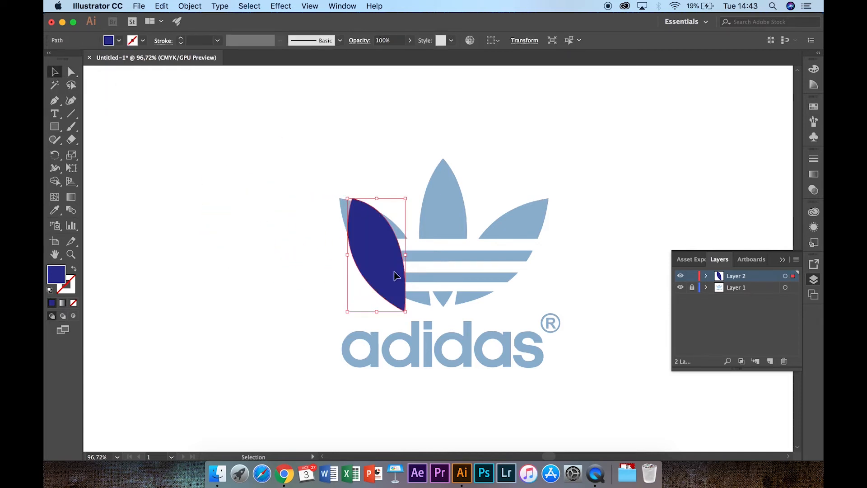
Delete the practice leaf and place a first Pen anchor on the outer tip of the logo's left petal
{"action": "key", "text": "Delete"}
{"action": "key", "text": "p"}
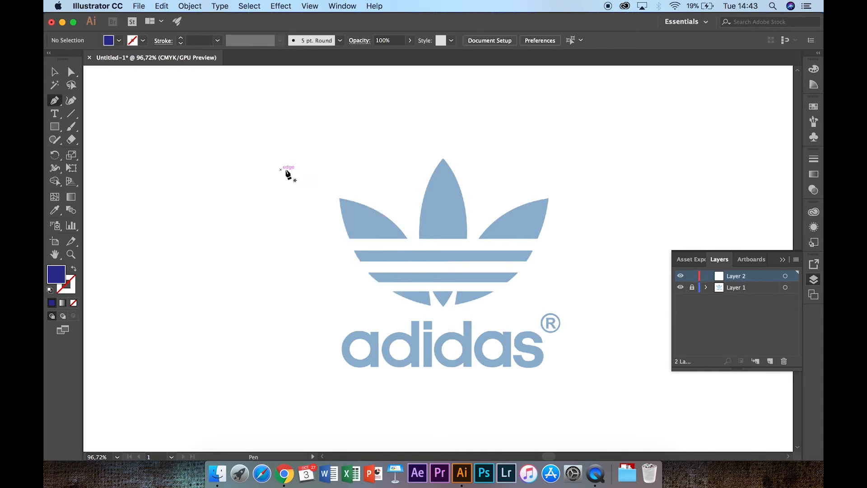
{"action": "left_click", "coordinate": [339, 198]}
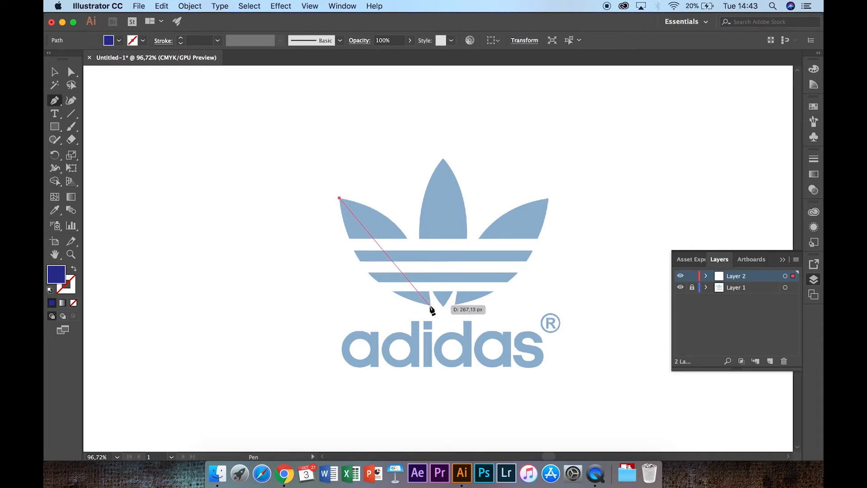
Try to trace the left petal's outer edge as a single curve down to its lower tip, and undo that anchor
{"action": "scroll", "coordinate": [432, 310], "scroll_direction": "up", "scroll_amount": 5}
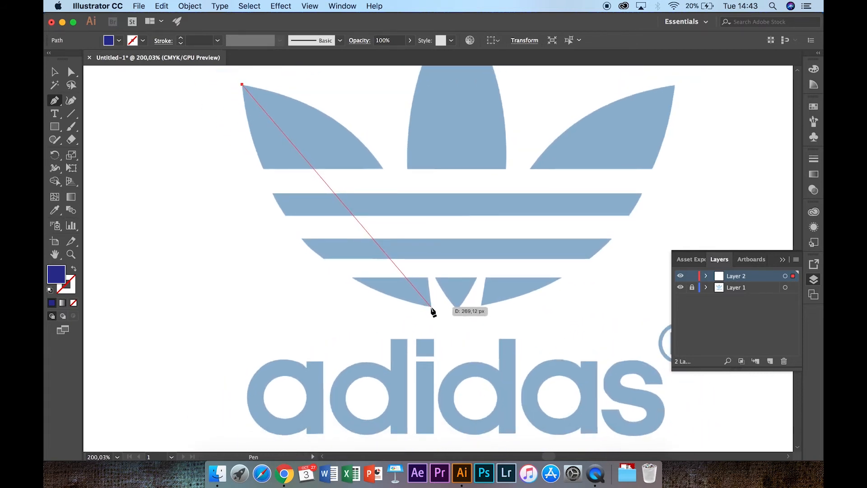
{"action": "left_click_drag", "start_coordinate": [431, 306], "coordinate": [615, 341]}
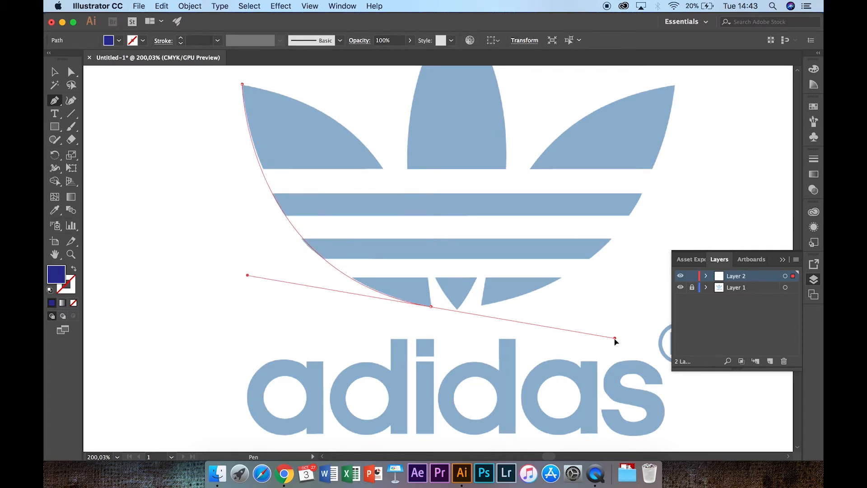
{"action": "left_click_drag", "start_coordinate": [615, 342], "coordinate": [614, 337]}
{"action": "key", "text": "ctrl+z"}
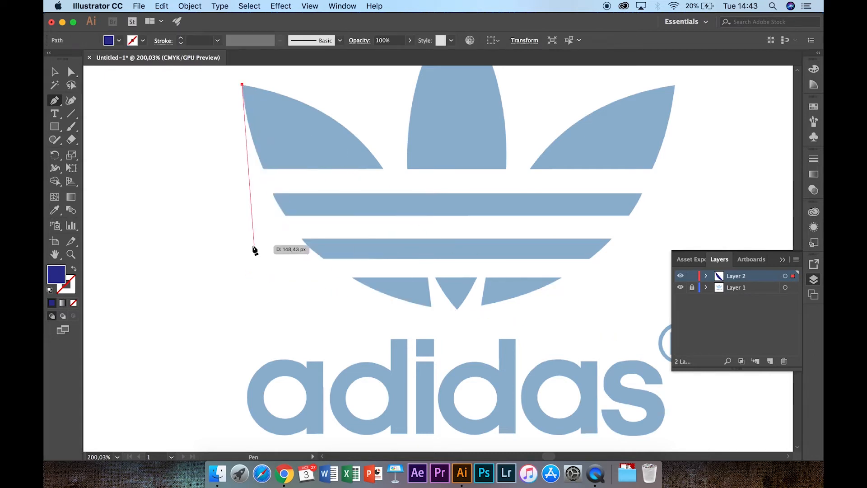
Trace the left petal's outer edge in two curves, with a smooth anchor at the second stripe's corner and another at the lower tip
{"action": "left_click_drag", "start_coordinate": [301, 238], "coordinate": [352, 293]}
{"action": "left_click_drag", "start_coordinate": [431, 307], "coordinate": [304, 174]}
Lower the opacity of the new left petal path to 51%
{"action": "left_click", "coordinate": [55, 72]}
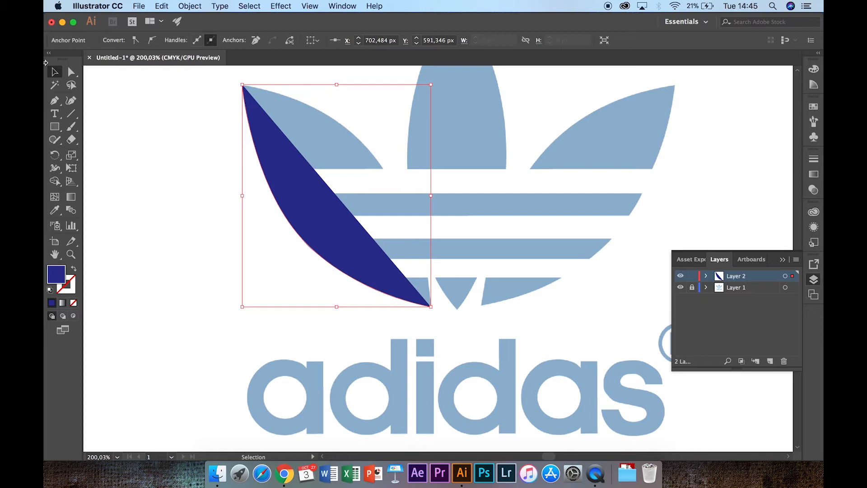
{"action": "left_click", "coordinate": [291, 181]}
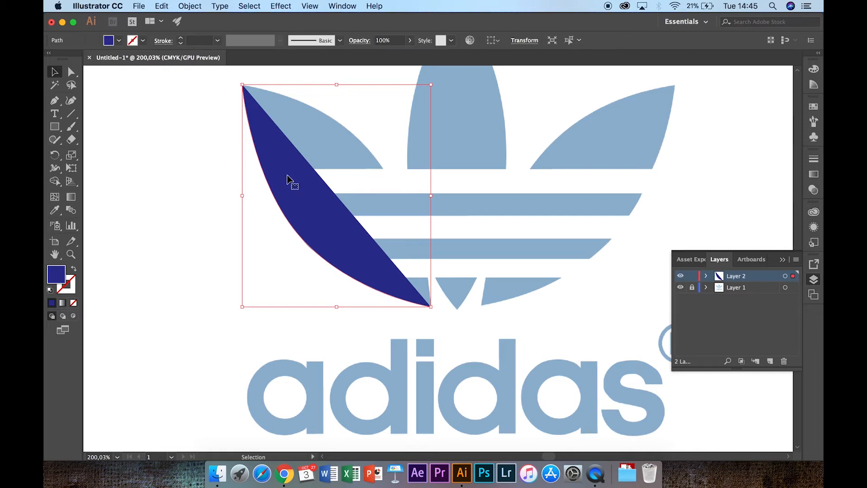
{"action": "left_click", "coordinate": [409, 40]}
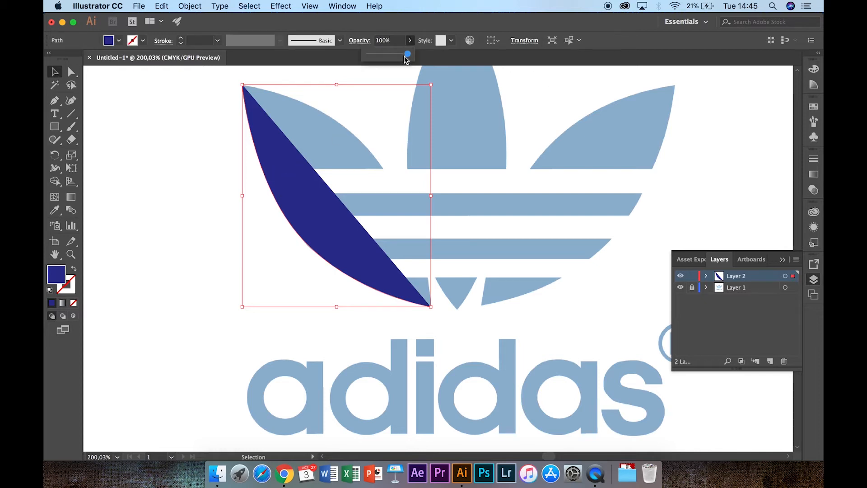
{"action": "left_click_drag", "start_coordinate": [409, 55], "coordinate": [390, 58]}
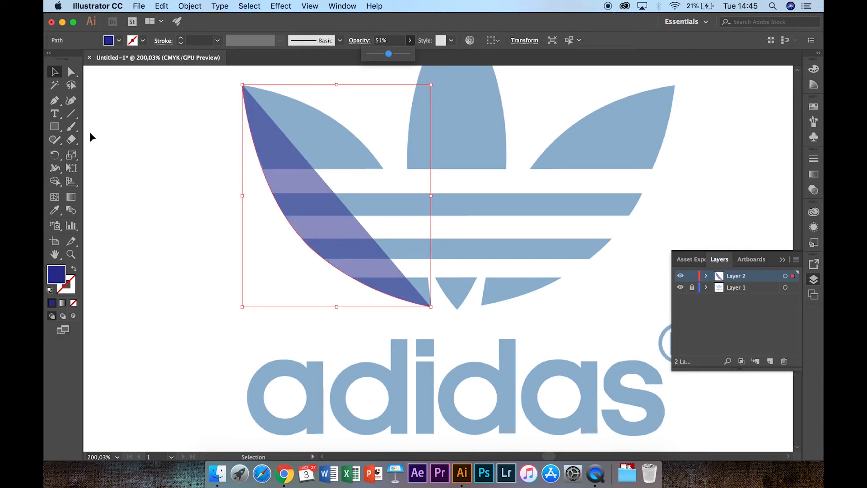
Resume the left petal path at its lower anchor and close it at the outer tip, curving it along the inner edge
{"action": "left_click", "coordinate": [54, 100]}
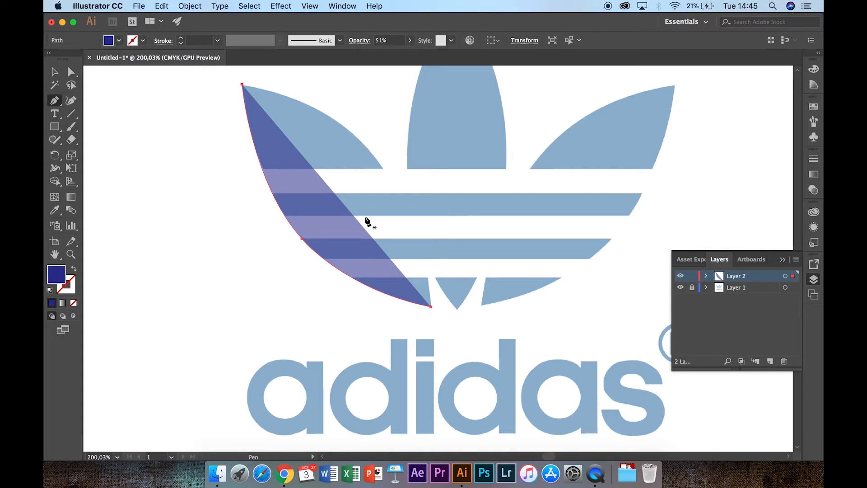
{"action": "left_click", "coordinate": [431, 307]}
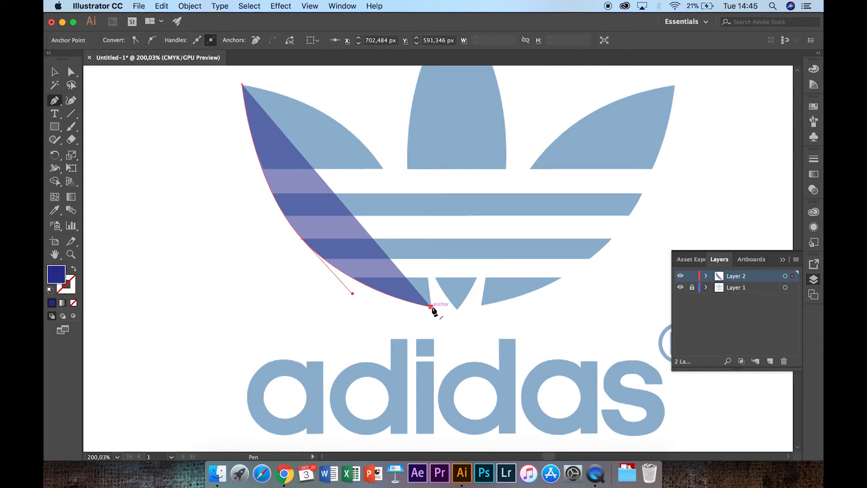
{"action": "left_click", "coordinate": [376, 160]}
{"action": "left_click_drag", "start_coordinate": [376, 159], "coordinate": [337, 128]}
{"action": "key", "text": "super+z"}
{"action": "left_click_drag", "start_coordinate": [243, 86], "coordinate": [126, 91]}
Duplicate the finished left leaf horizontally across onto the logo's right petal
{"action": "scroll", "coordinate": [272, 209], "scroll_direction": "right", "scroll_amount": 5}
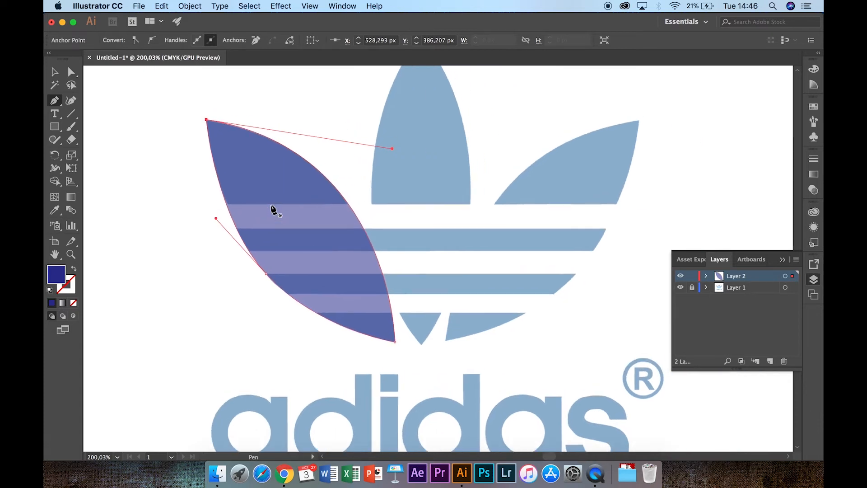
{"action": "scroll", "coordinate": [273, 209], "scroll_direction": "up", "scroll_amount": 3}
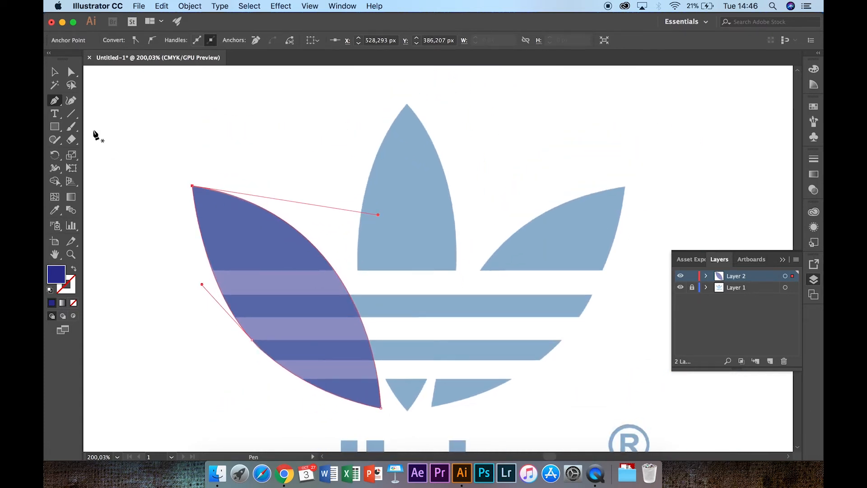
{"action": "left_click", "coordinate": [53, 75]}
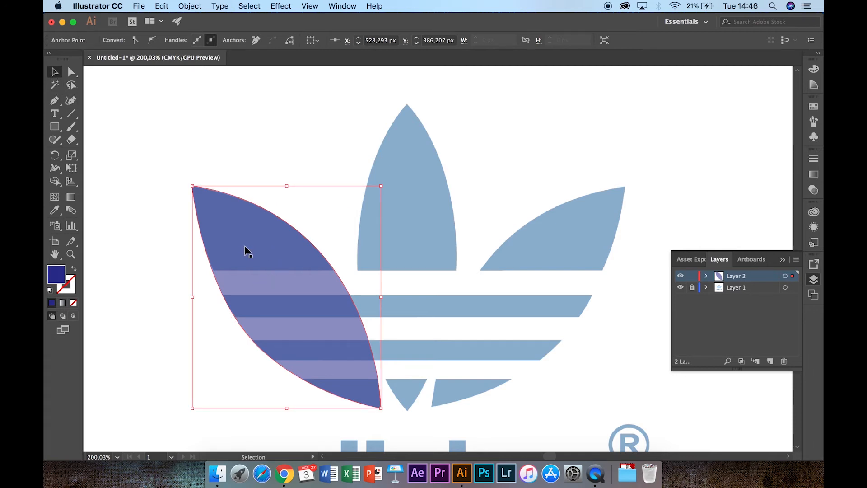
{"action": "left_click", "coordinate": [148, 250]}
{"action": "left_click", "coordinate": [254, 252]}
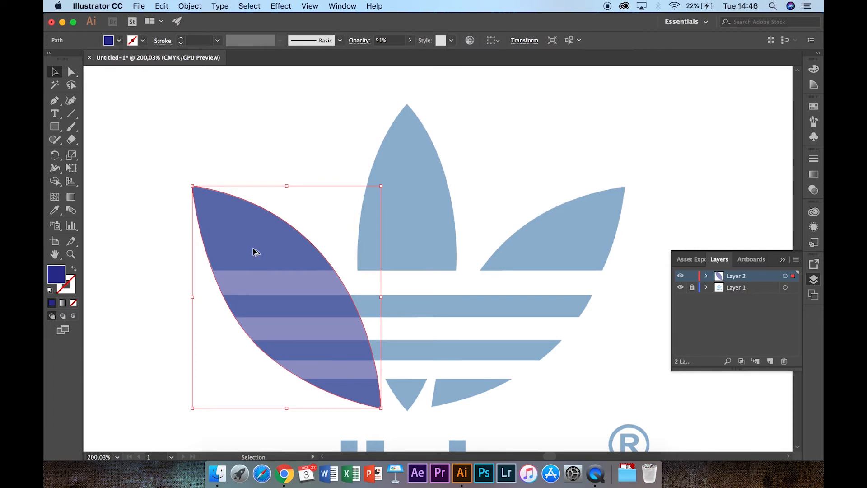
{"action": "left_click_drag", "start_coordinate": [257, 248], "coordinate": [480, 247]}
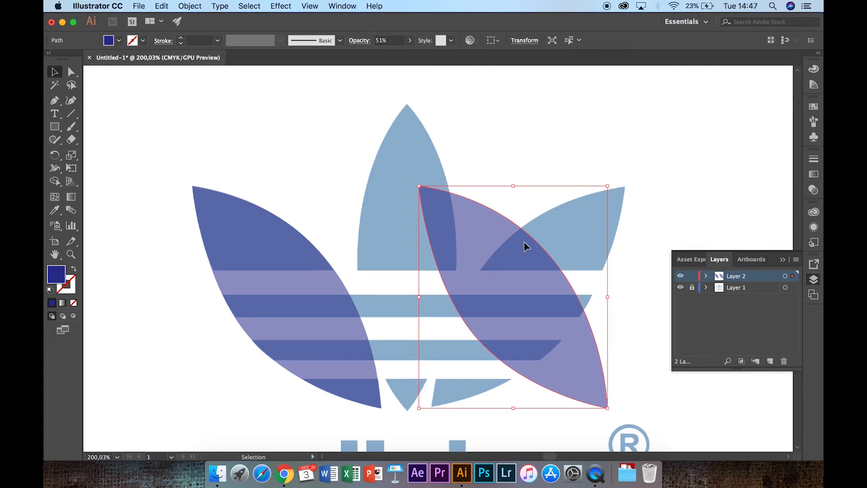
Reflect the copied leaf across the vertical axis and align it over the right petal
{"action": "right_click", "coordinate": [489, 286]}
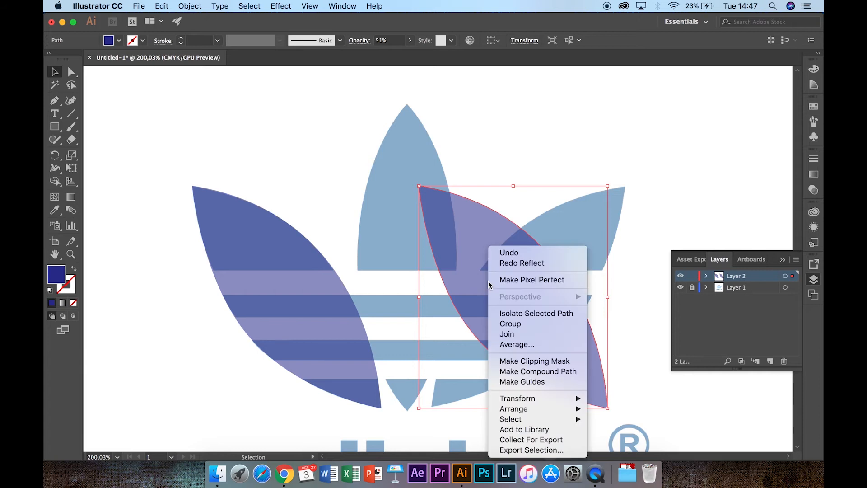
{"action": "mouse_move", "coordinate": [547, 401]}
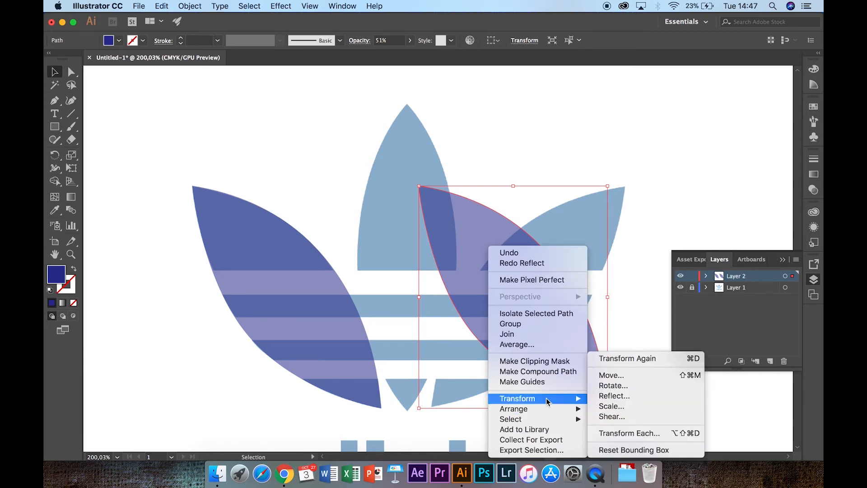
{"action": "left_click", "coordinate": [605, 396]}
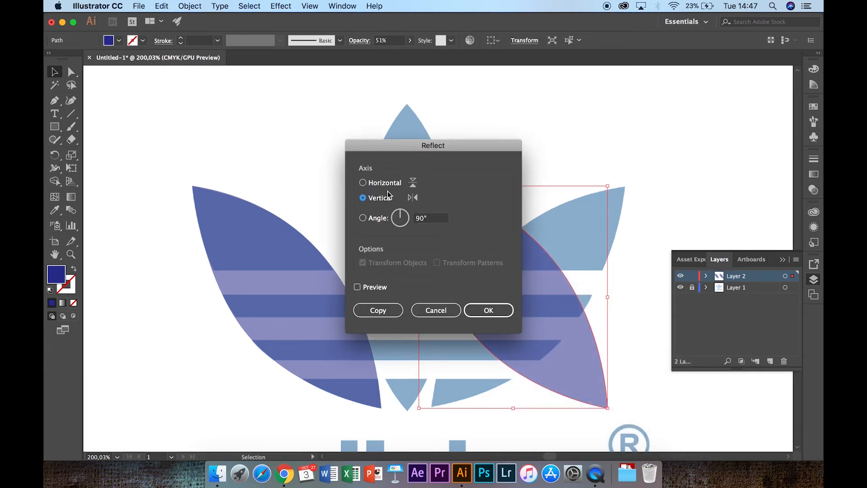
{"action": "left_click", "coordinate": [497, 313]}
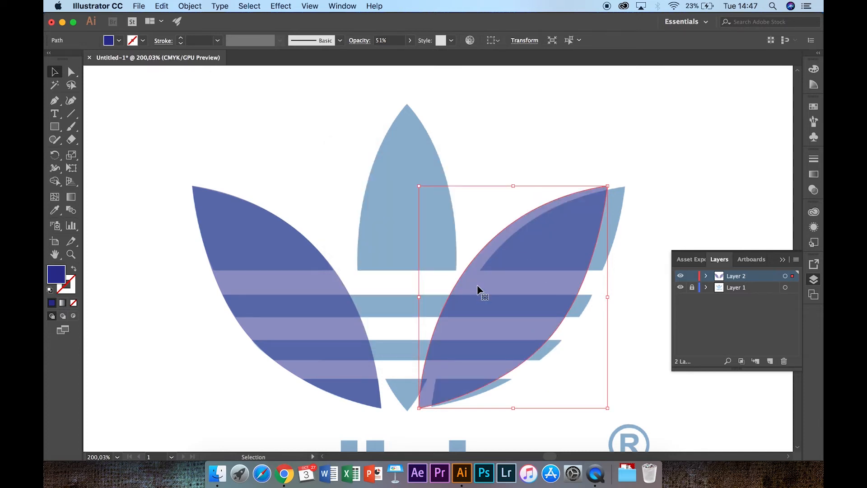
{"action": "left_click_drag", "start_coordinate": [477, 284], "coordinate": [492, 284]}
{"action": "left_click", "coordinate": [657, 216]}
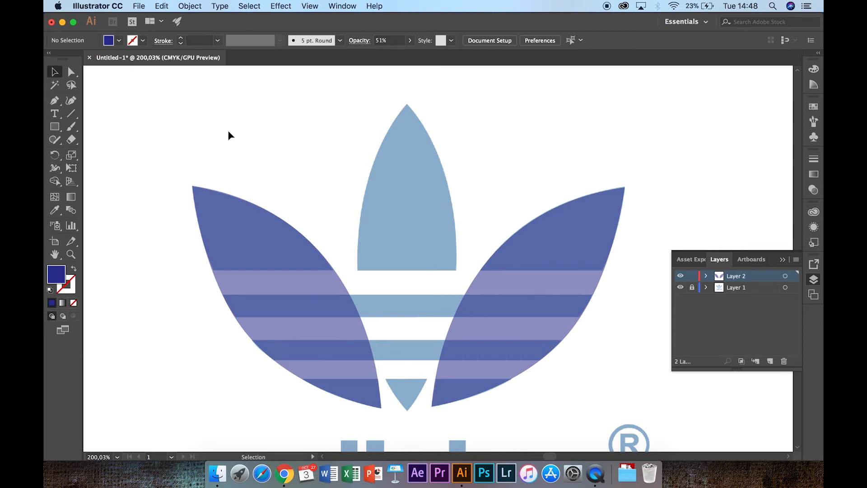
Start a new Pen path with an anchor exactly on the top tip of the logo's middle petal
{"action": "left_click", "coordinate": [55, 101]}
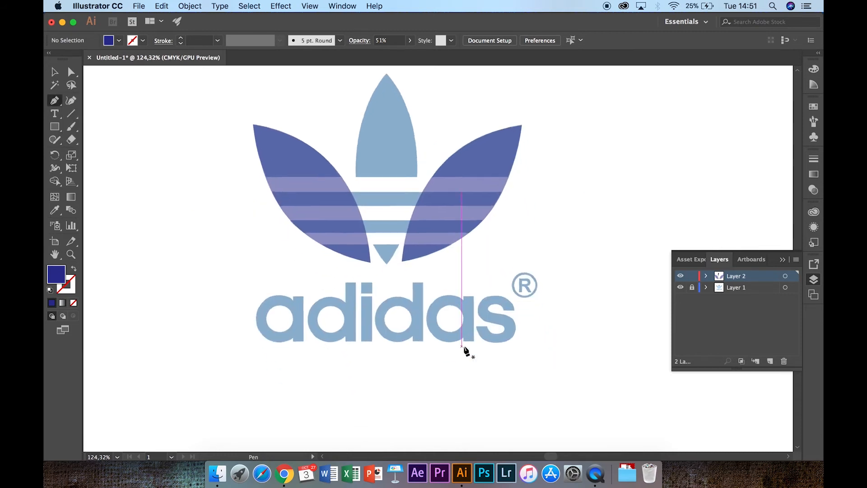
{"action": "scroll", "coordinate": [465, 348], "scroll_direction": "left", "scroll_amount": 1}
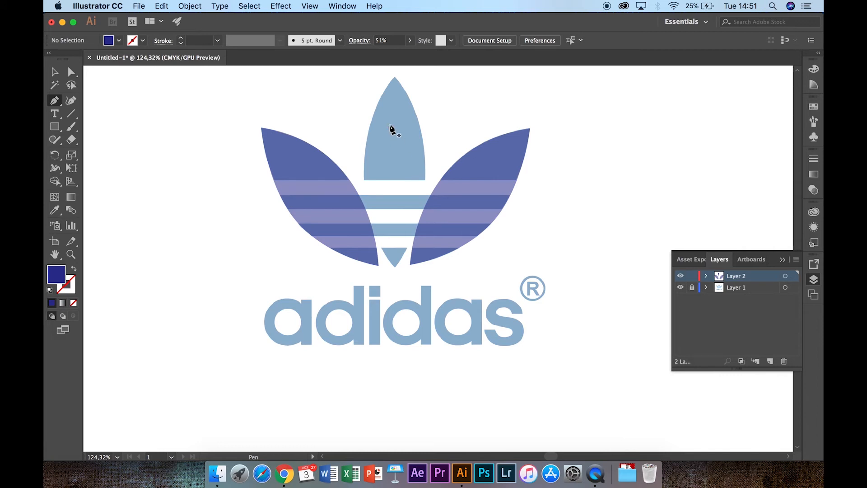
{"action": "scroll", "coordinate": [391, 130], "scroll_direction": "up", "scroll_amount": 3}
{"action": "scroll", "coordinate": [391, 128], "scroll_direction": "up", "scroll_amount": 1}
{"action": "scroll", "coordinate": [391, 128], "scroll_direction": "down", "scroll_amount": 2}
{"action": "scroll", "coordinate": [391, 128], "scroll_direction": "up", "scroll_amount": 10}
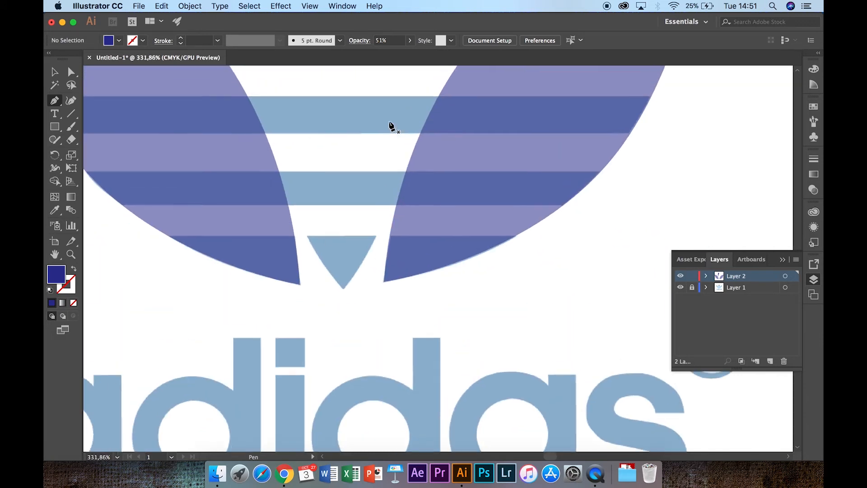
{"action": "scroll", "coordinate": [391, 124], "scroll_direction": "up", "scroll_amount": 1}
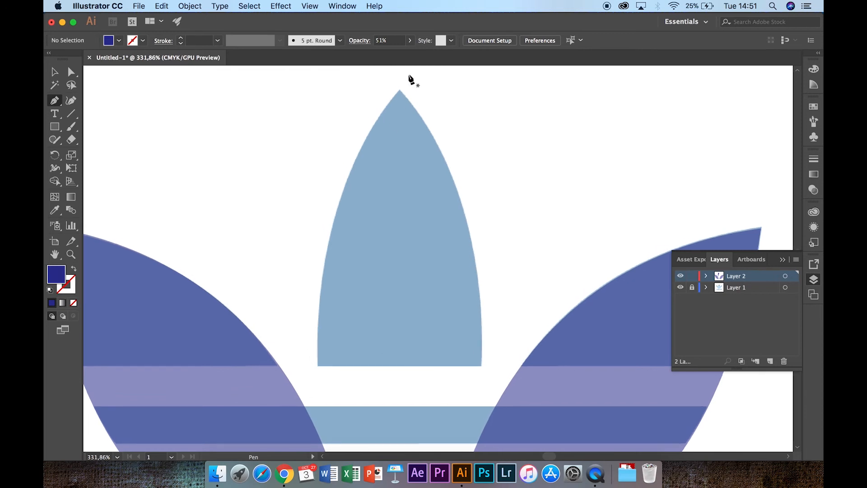
{"action": "scroll", "coordinate": [399, 93], "scroll_direction": "up", "scroll_amount": 2}
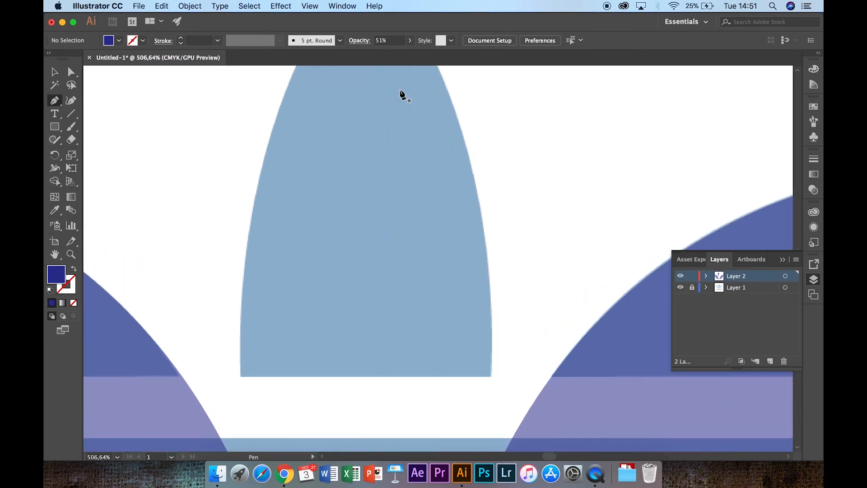
{"action": "scroll", "coordinate": [400, 94], "scroll_direction": "up", "scroll_amount": 3}
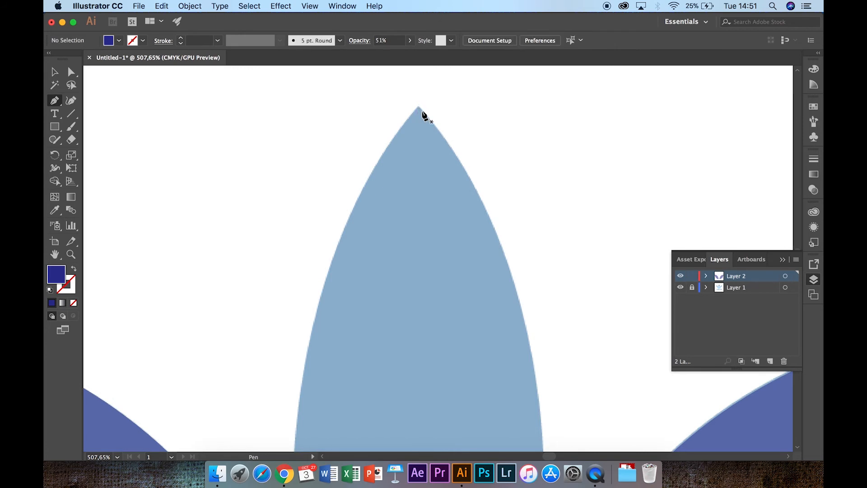
{"action": "scroll", "coordinate": [423, 113], "scroll_direction": "up", "scroll_amount": 1}
{"action": "scroll", "coordinate": [422, 113], "scroll_direction": "up", "scroll_amount": 3}
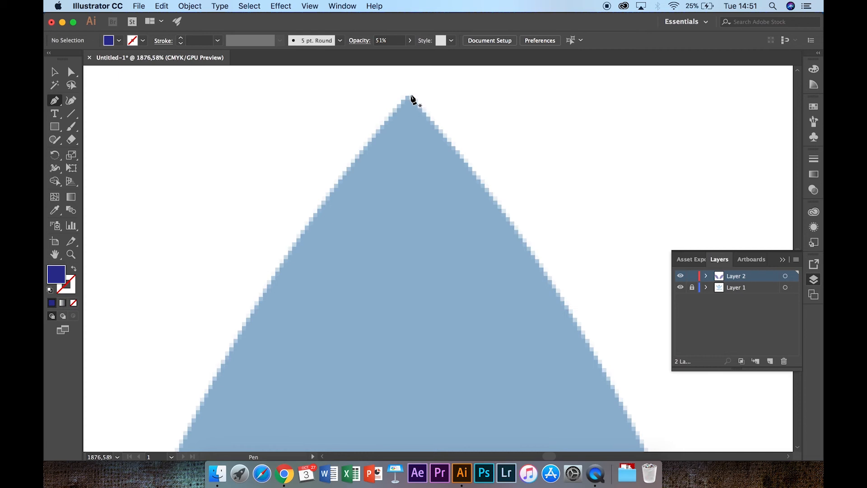
{"action": "left_click", "coordinate": [409, 97]}
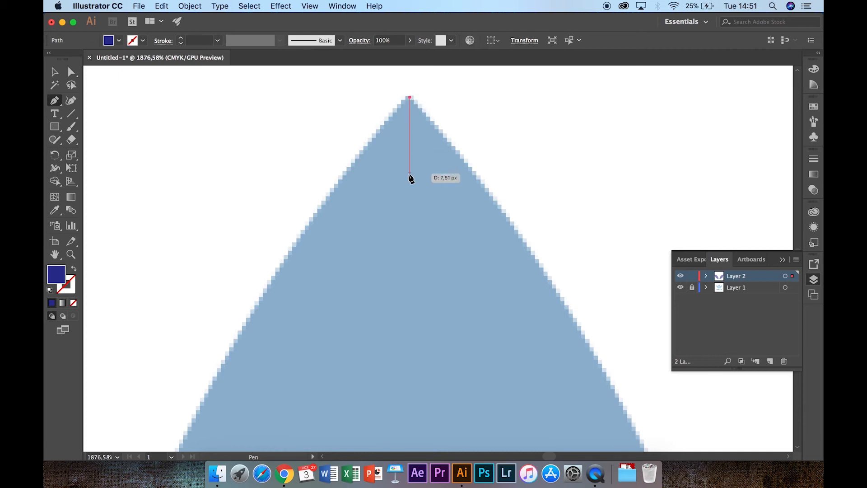
Trace the middle petal's left side with a smooth anchor at its lower left corner and a corner anchor at the bottom tip
{"action": "scroll", "coordinate": [410, 178], "scroll_direction": "down", "scroll_amount": 5}
{"action": "scroll", "coordinate": [411, 178], "scroll_direction": "down", "scroll_amount": 4}
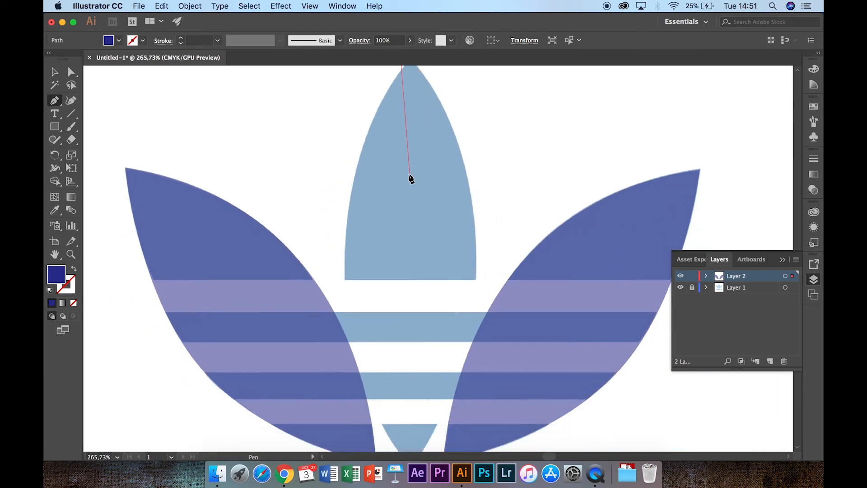
{"action": "scroll", "coordinate": [411, 178], "scroll_direction": "down", "scroll_amount": 3}
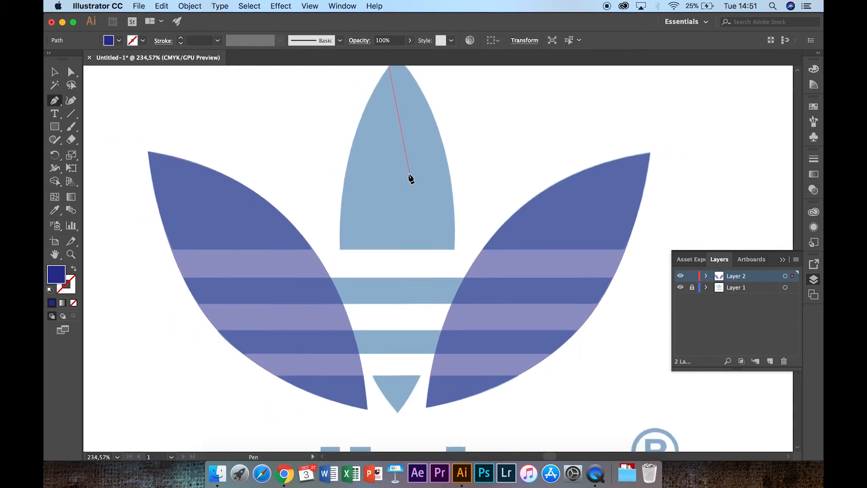
{"action": "left_click_drag", "start_coordinate": [352, 243], "coordinate": [356, 357]}
{"action": "left_click", "coordinate": [403, 389]}
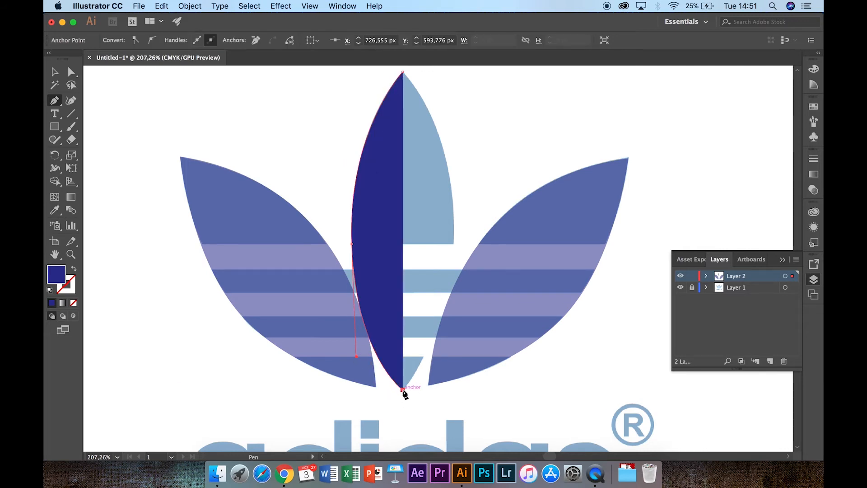
Lower the opacity of the half-drawn middle leaf to 51%
{"action": "key", "text": "v"}
{"action": "left_click", "coordinate": [410, 40]}
{"action": "left_click_drag", "start_coordinate": [402, 57], "coordinate": [392, 55]}
Shorten the lower direction handle of the middle leaf's left-side anchor to refine the curve towards the bottom tip
{"action": "key", "text": "a"}
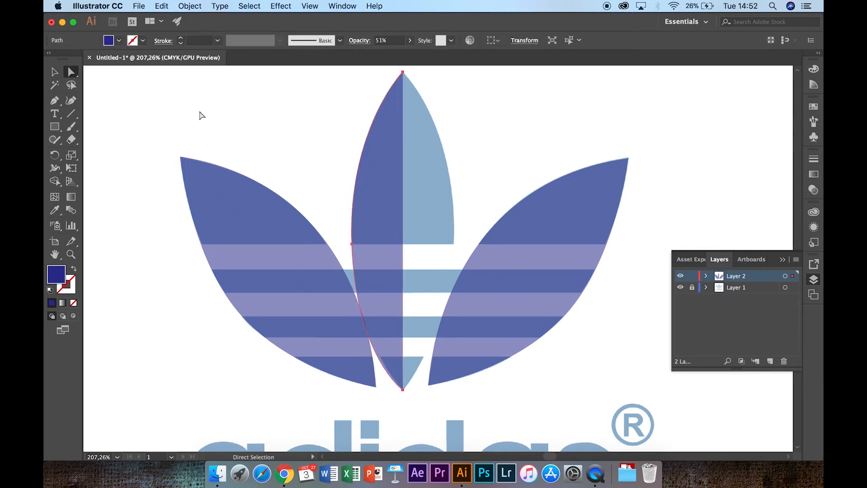
{"action": "left_click", "coordinate": [403, 390]}
{"action": "left_click_drag", "start_coordinate": [356, 357], "coordinate": [355, 342]}
Continue the middle leaf from its bottom anchor, curve it through the petal's lower right corner and close it at the top tip
{"action": "key", "text": "p"}
{"action": "left_click", "coordinate": [403, 389]}
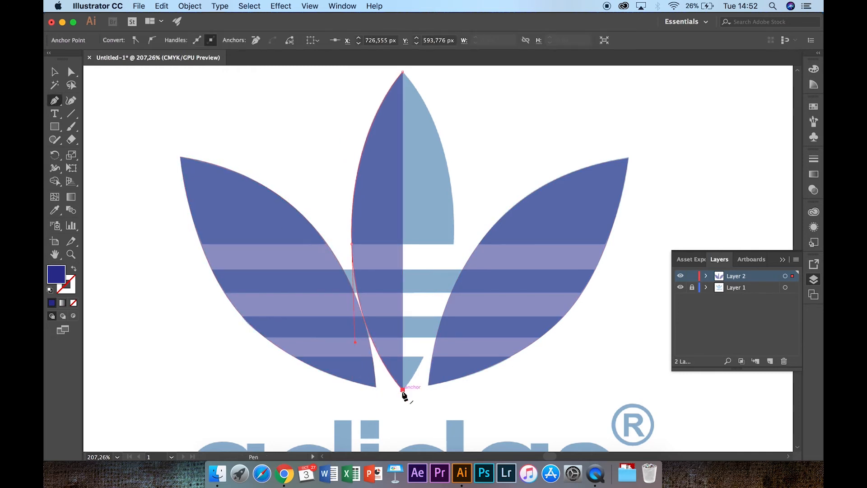
{"action": "left_click_drag", "start_coordinate": [454, 244], "coordinate": [460, 138]}
{"action": "left_click", "coordinate": [403, 72]}
Refine the middle leaf's lower right curve by extending the lower direction handle of its right-side anchor, and deselect the leaf
{"action": "scroll", "coordinate": [403, 73], "scroll_direction": "up", "scroll_amount": 1}
{"action": "left_click", "coordinate": [71, 72]}
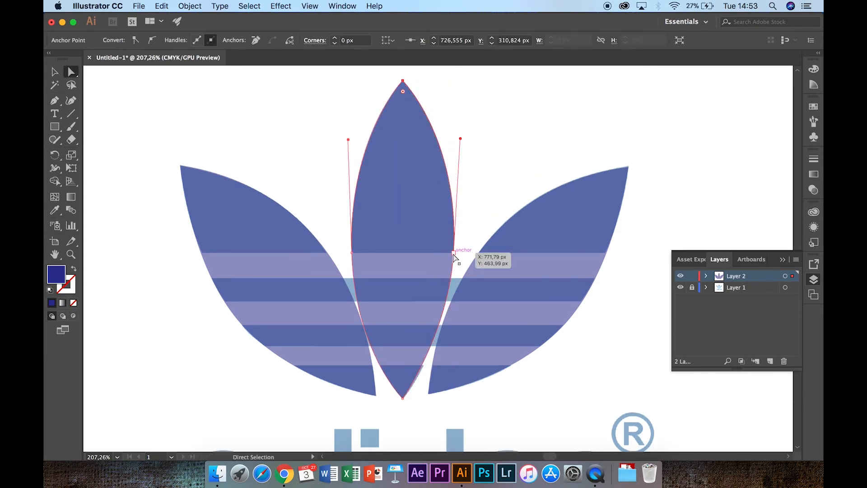
{"action": "left_click", "coordinate": [454, 253]}
{"action": "left_click", "coordinate": [403, 399]}
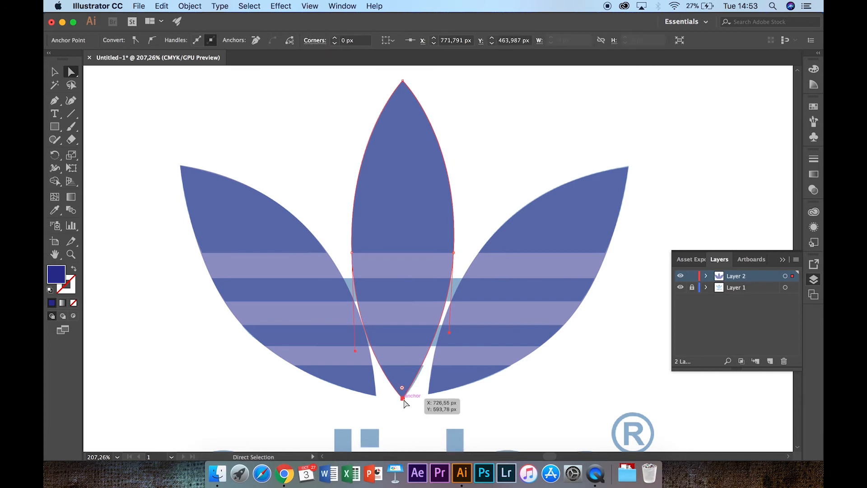
{"action": "left_click", "coordinate": [450, 336]}
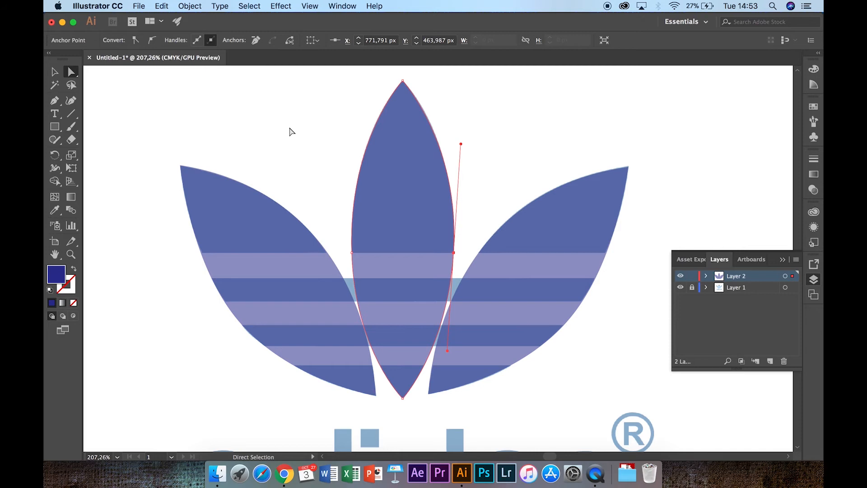
{"action": "left_click", "coordinate": [55, 72]}
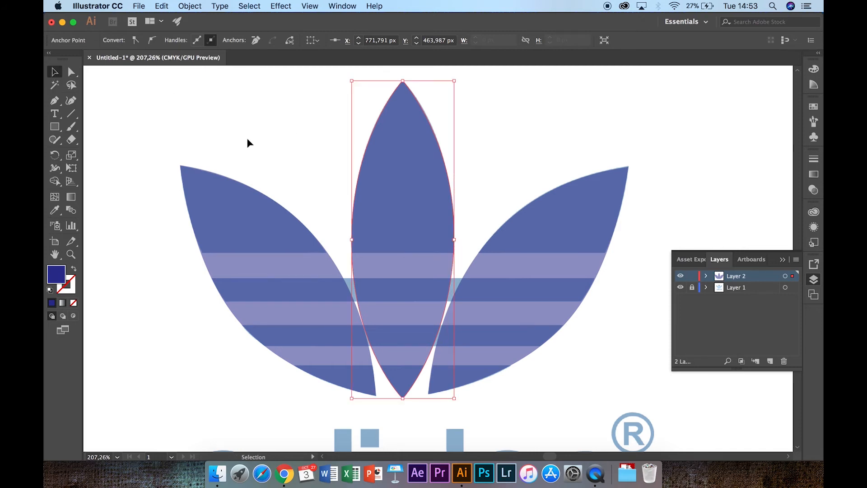
{"action": "left_click", "coordinate": [248, 140]}
Draw a thin rectangle across all three leaves, covering the uppermost stripe gap of the reference logo
{"action": "scroll", "coordinate": [248, 140], "scroll_direction": "down", "scroll_amount": 3}
{"action": "scroll", "coordinate": [249, 140], "scroll_direction": "up", "scroll_amount": 2}
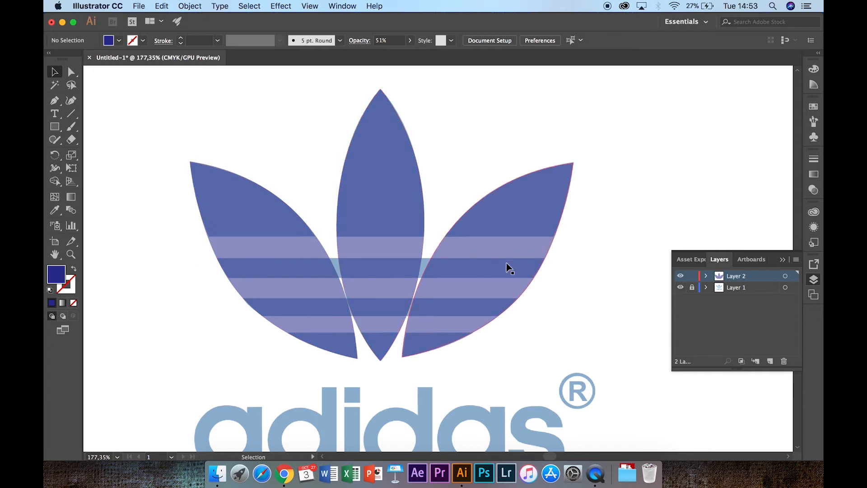
{"action": "scroll", "coordinate": [195, 276], "scroll_direction": "up", "scroll_amount": 1}
{"action": "scroll", "coordinate": [194, 276], "scroll_direction": "up", "scroll_amount": 1}
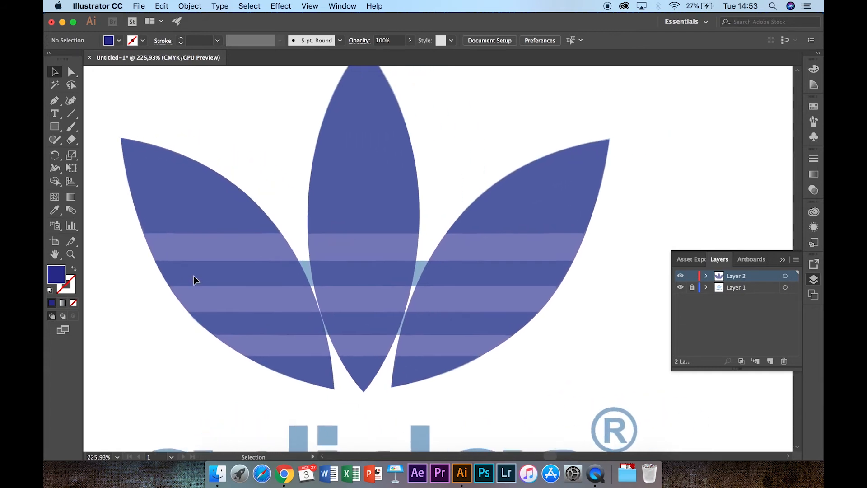
{"action": "scroll", "coordinate": [194, 280], "scroll_direction": "left", "scroll_amount": 3}
{"action": "scroll", "coordinate": [195, 280], "scroll_direction": "down", "scroll_amount": 2}
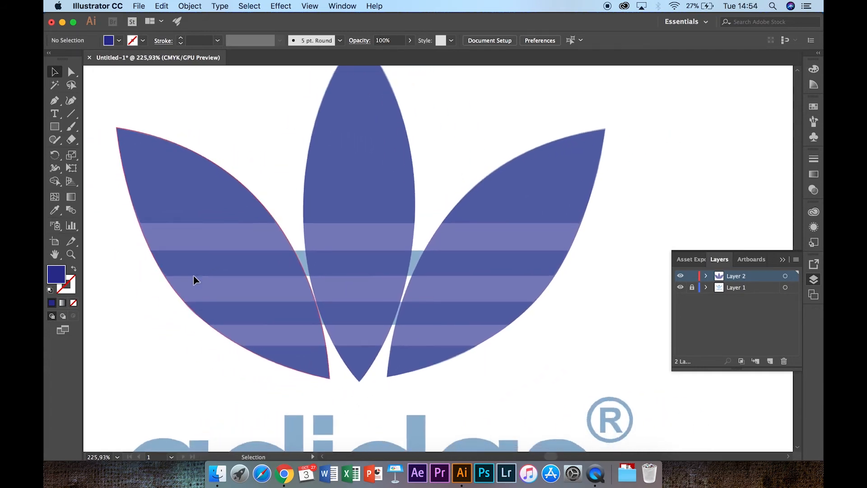
{"action": "left_click_drag", "start_coordinate": [54, 127], "coordinate": [99, 128]}
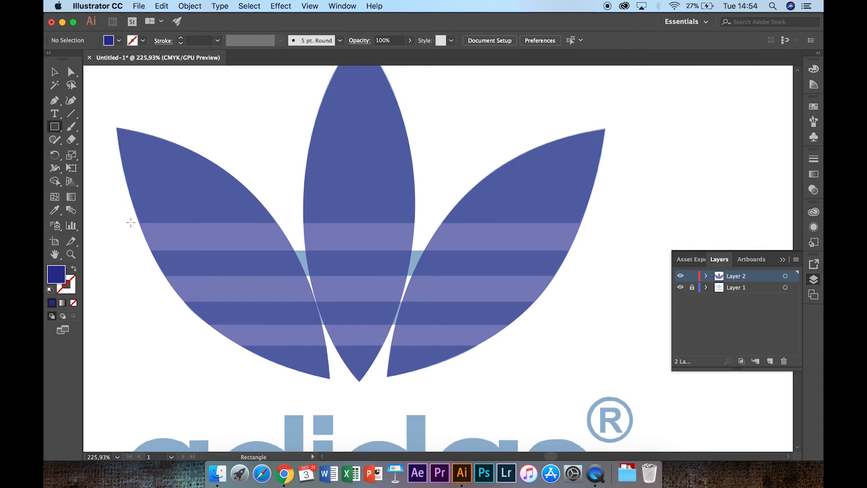
{"action": "mouse_move", "coordinate": [130, 221]}
{"action": "left_mouse_down"}
{"action": "mouse_move", "coordinate": [197, 244]}
{"action": "mouse_move", "coordinate": [293, 254]}
{"action": "mouse_move", "coordinate": [437, 251]}
{"action": "mouse_move", "coordinate": [525, 262]}
{"action": "mouse_move", "coordinate": [582, 249]}
{"action": "left_mouse_up"}
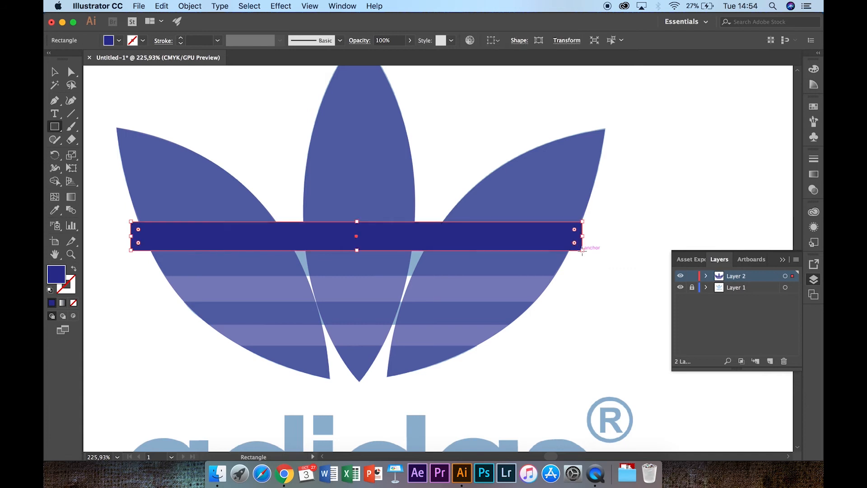
Lower the opacity of the new rectangle to 56%
{"action": "left_click", "coordinate": [54, 70]}
{"action": "left_click", "coordinate": [411, 41]}
{"action": "left_click_drag", "start_coordinate": [402, 55], "coordinate": [390, 55]}
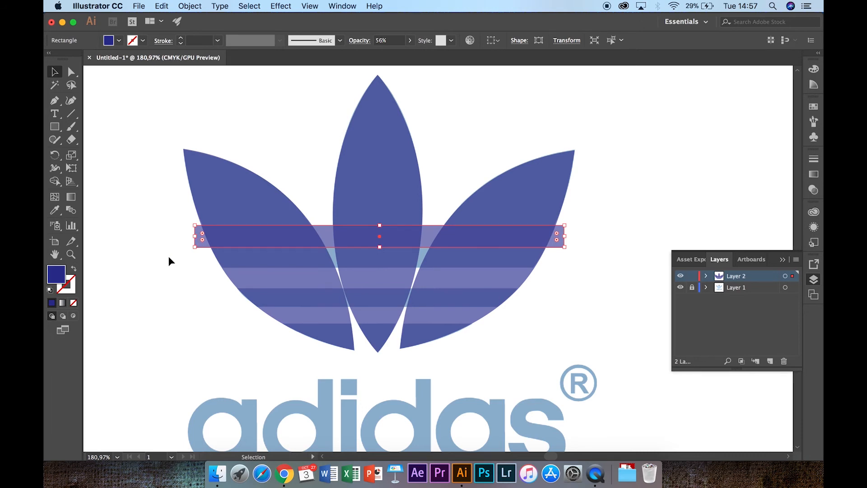
Recolour the rectangle's fill to red E81515 and deselect it
{"action": "double_click", "coordinate": [56, 276]}
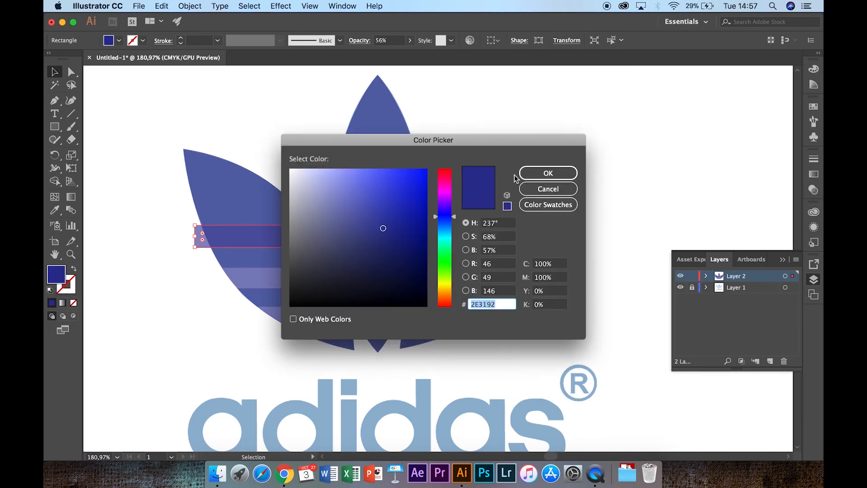
{"action": "left_click", "coordinate": [444, 171]}
{"action": "left_click", "coordinate": [415, 179]}
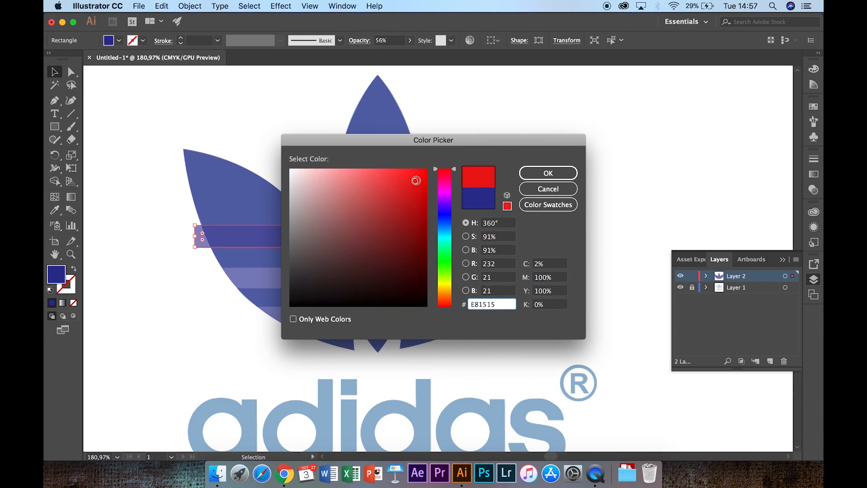
{"action": "left_click", "coordinate": [548, 173]}
{"action": "left_click", "coordinate": [173, 244]}
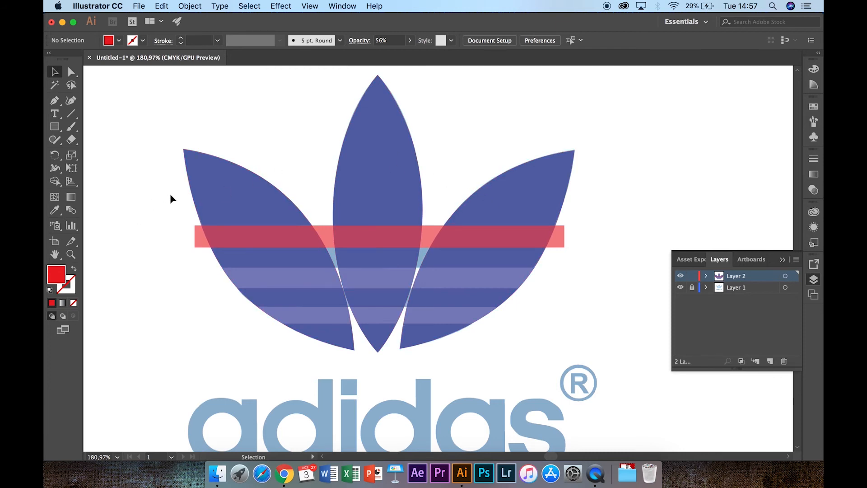
Try to subtract the red band from the three separate leaves with the Pathfinder's Minus Front operation
{"action": "left_click", "coordinate": [231, 185]}
{"action": "left_click", "coordinate": [388, 152], "text": "shift"}
{"action": "left_click", "coordinate": [538, 204], "text": "shift"}
{"action": "left_click", "coordinate": [342, 5]}
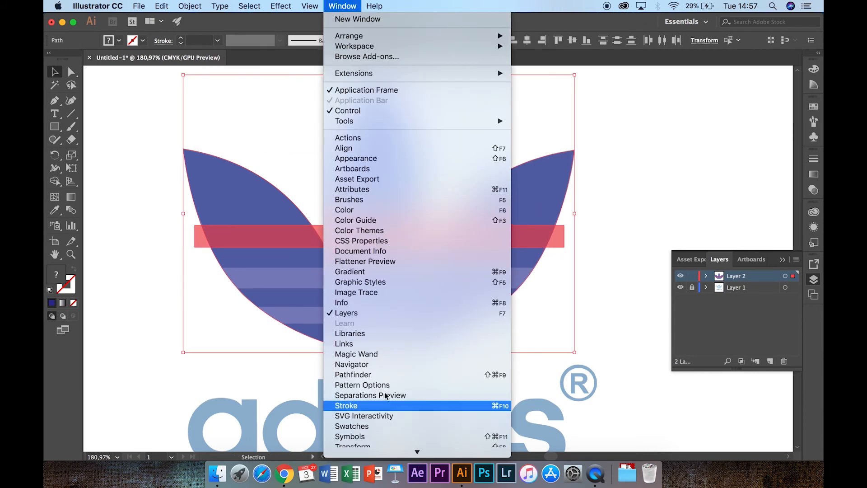
{"action": "left_click", "coordinate": [373, 375]}
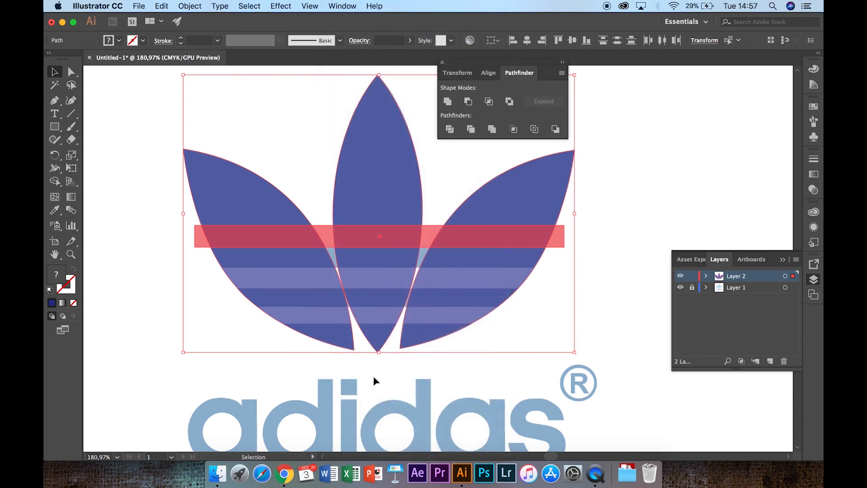
{"action": "left_click", "coordinate": [469, 101]}
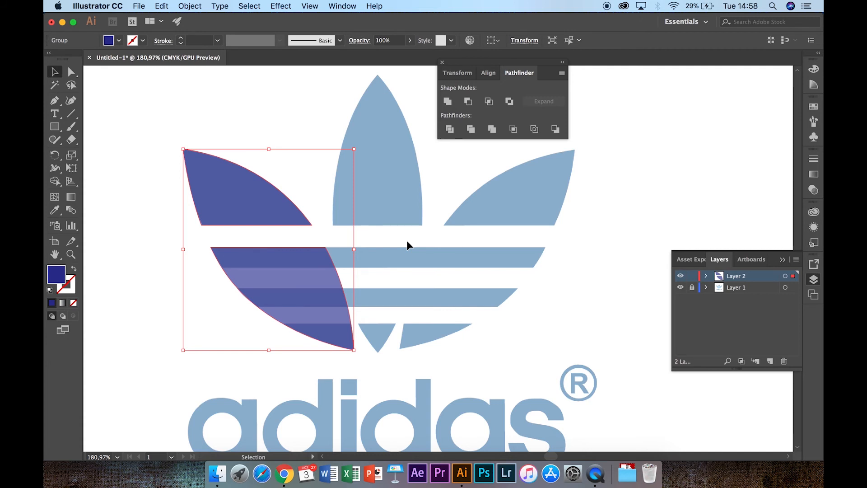
{"action": "key", "text": "super+z"}
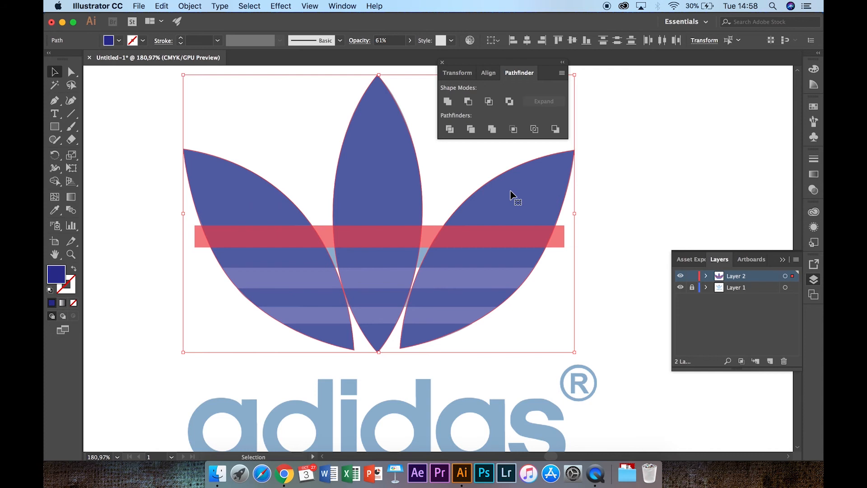
Combine the left, middle and right leaves into one compound path
{"action": "left_click", "coordinate": [120, 196]}
{"action": "left_click", "coordinate": [247, 189]}
{"action": "left_click", "coordinate": [386, 170], "text": "shift"}
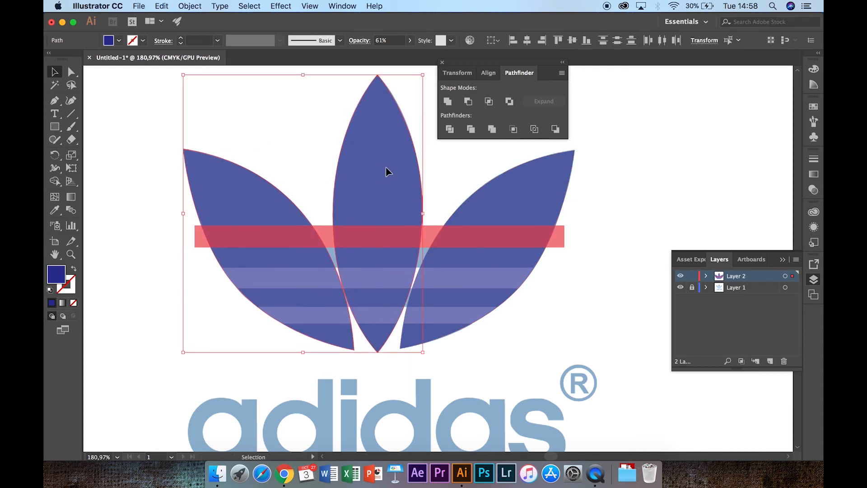
{"action": "left_click", "coordinate": [517, 188], "text": "shift"}
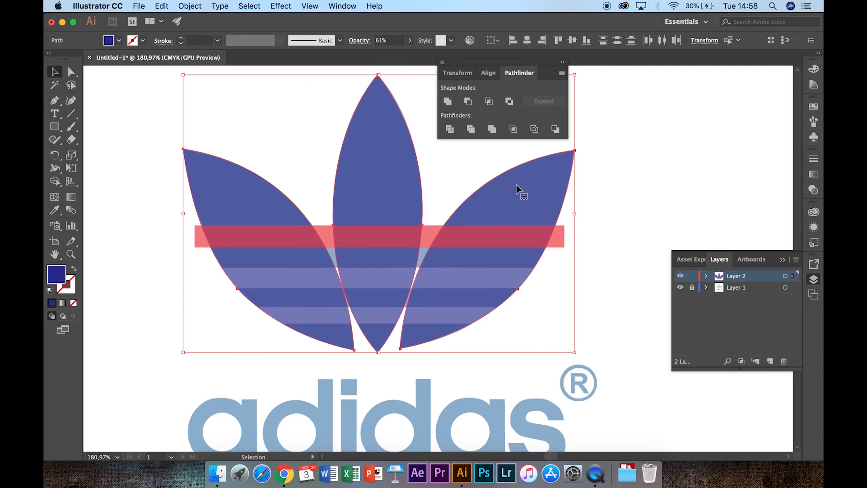
{"action": "right_click", "coordinate": [216, 210]}
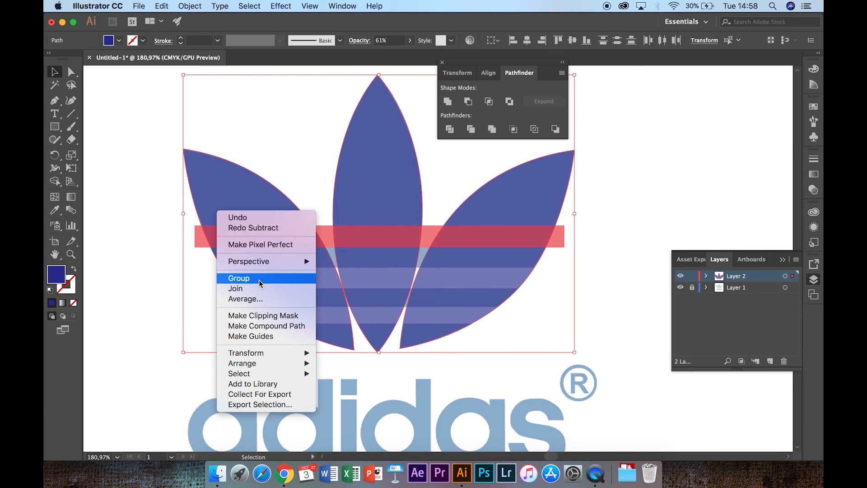
{"action": "left_click", "coordinate": [269, 326]}
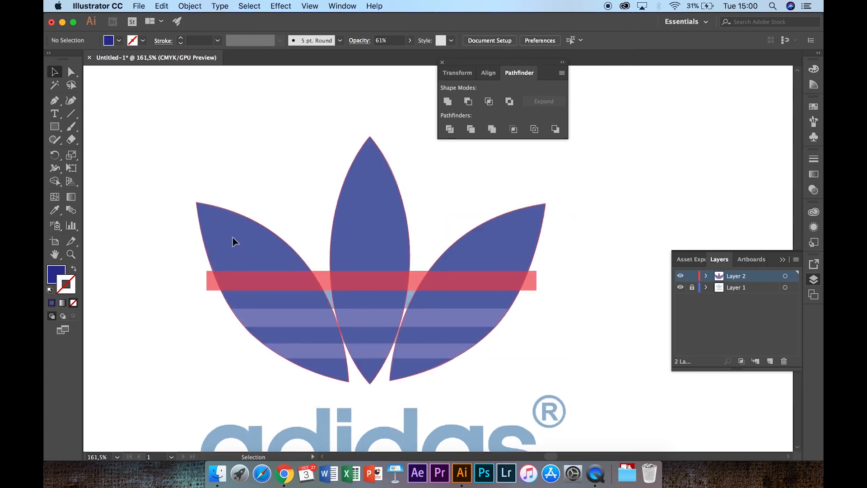
Subtract the red band from the compound leaf shape with Minus Front to cut out the uppermost stripe gap
{"action": "left_click", "coordinate": [232, 237]}
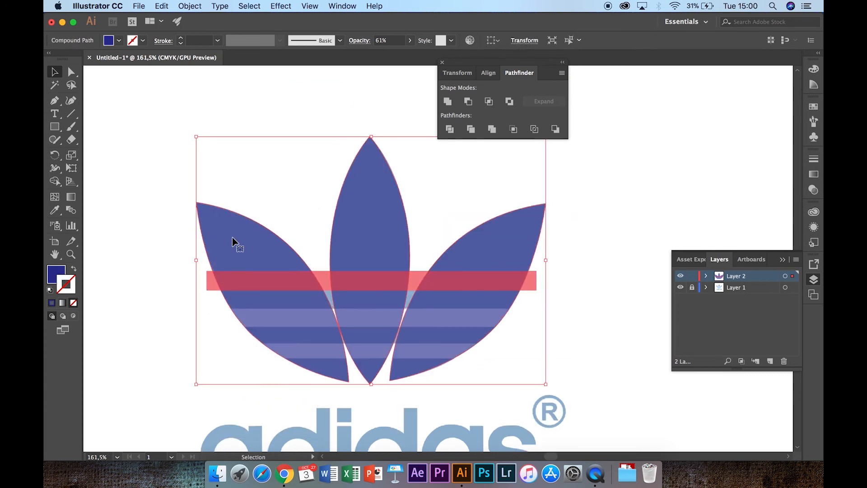
{"action": "left_click", "coordinate": [212, 292], "text": "shift"}
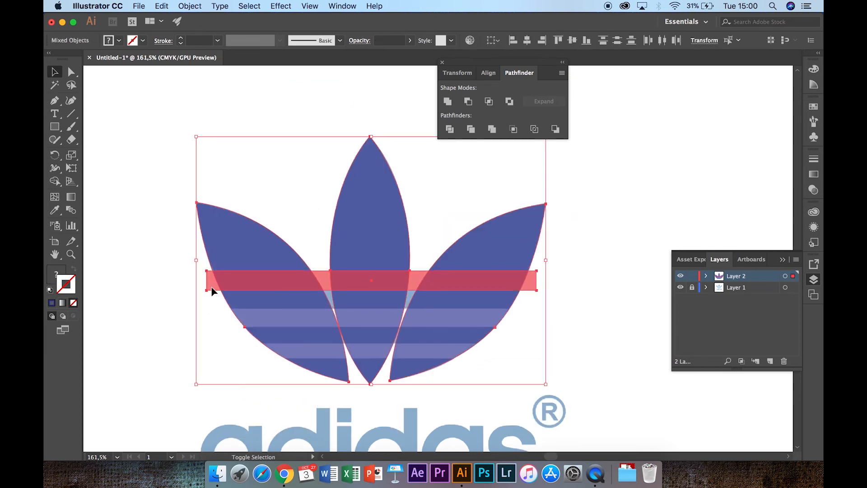
{"action": "left_click", "coordinate": [151, 298]}
{"action": "left_click", "coordinate": [238, 244]}
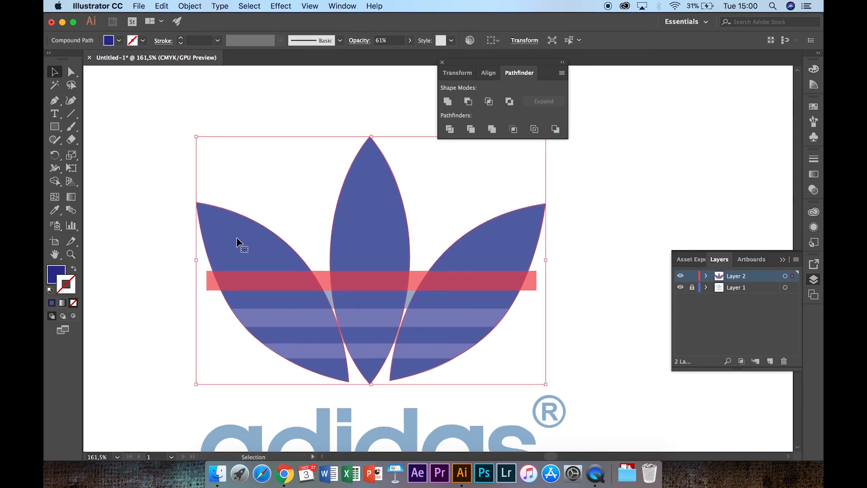
{"action": "left_click", "coordinate": [213, 289], "text": "shift"}
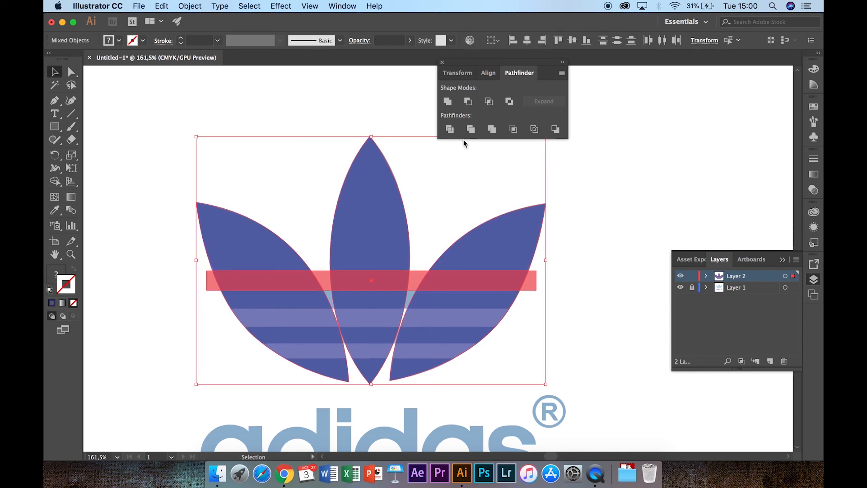
{"action": "left_click", "coordinate": [468, 102]}
{"action": "left_click", "coordinate": [611, 226]}
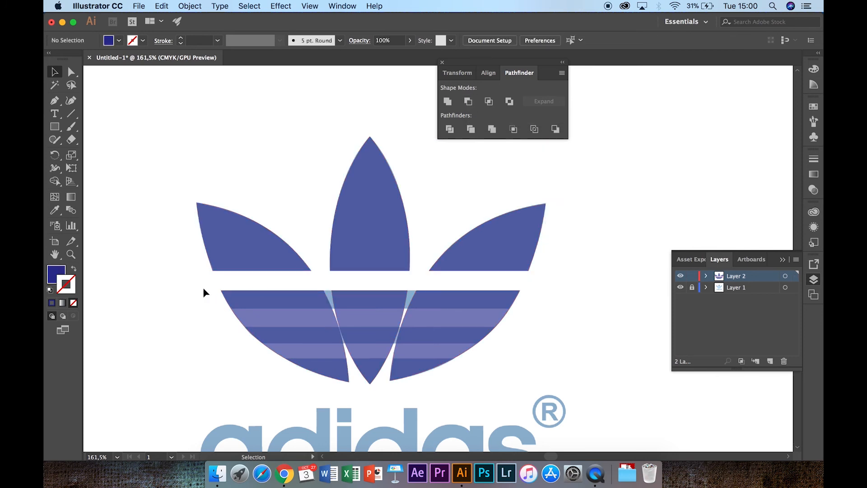
Ungroup the cut trefoil into separate pieces
{"action": "left_click", "coordinate": [238, 252]}
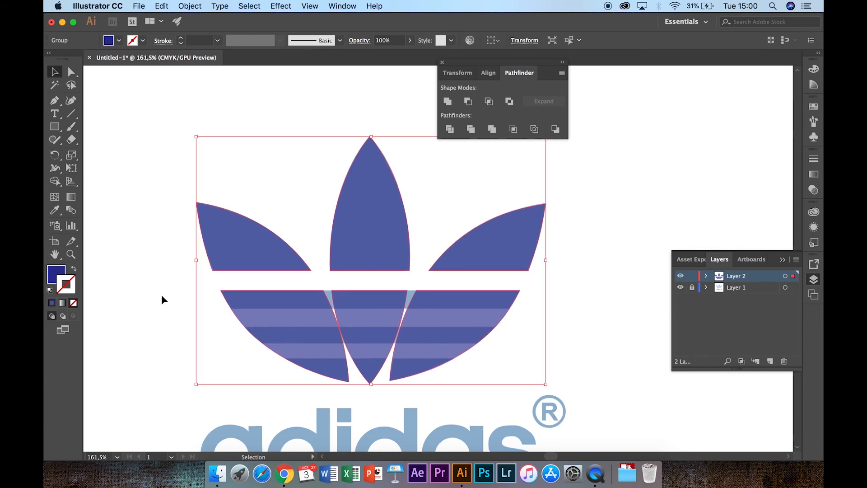
{"action": "left_click", "coordinate": [150, 277]}
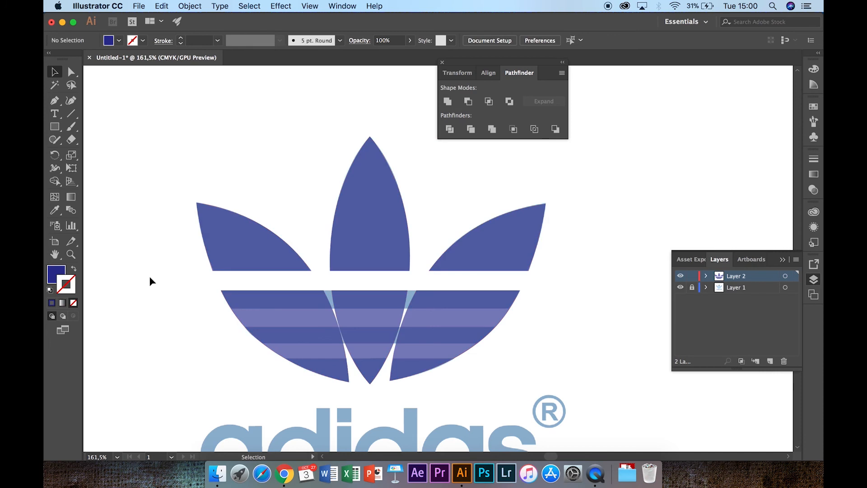
{"action": "left_click", "coordinate": [268, 260]}
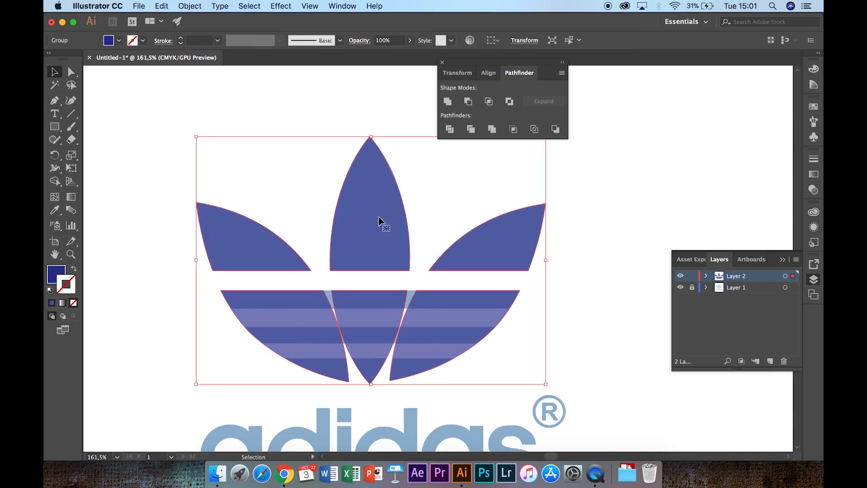
{"action": "right_click", "coordinate": [375, 220]}
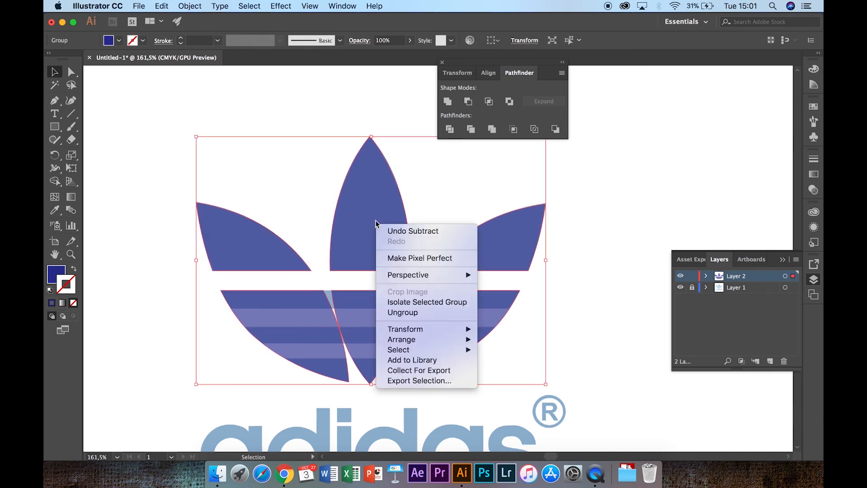
{"action": "left_click", "coordinate": [419, 312]}
{"action": "left_click", "coordinate": [108, 254]}
Combine the three upper leaf pieces and the three lower leaf pieces into one compound path
{"action": "left_click", "coordinate": [238, 267]}
{"action": "left_click", "coordinate": [373, 236], "text": "shift"}
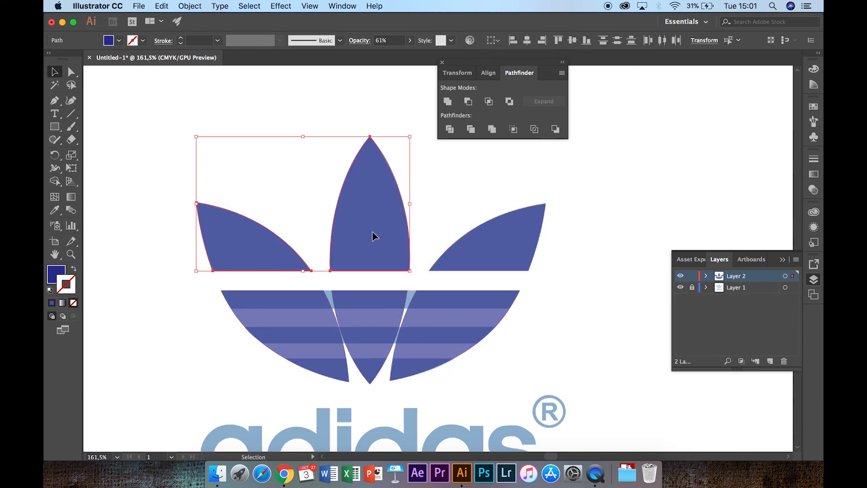
{"action": "left_click", "coordinate": [486, 267], "text": "shift"}
{"action": "left_click", "coordinate": [424, 341], "text": "shift"}
{"action": "left_click", "coordinate": [360, 327], "text": "shift"}
{"action": "left_click", "coordinate": [302, 312], "text": "shift"}
{"action": "right_click", "coordinate": [301, 308]}
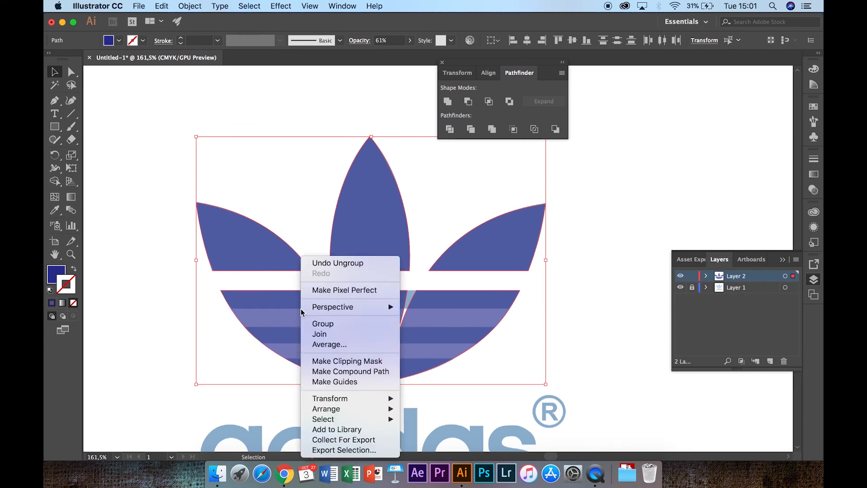
{"action": "left_click", "coordinate": [348, 370]}
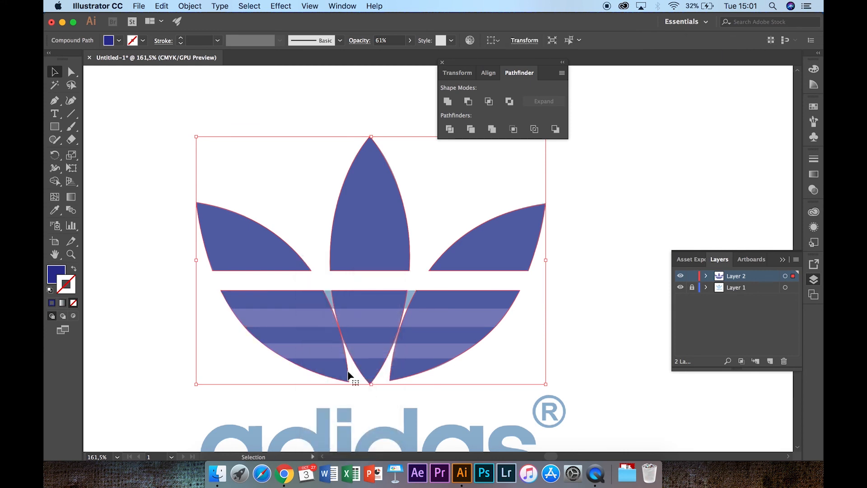
Draw a second thin rectangle across the lower leaf pieces, covering the second stripe gap of the reference logo
{"action": "left_click", "coordinate": [223, 309]}
{"action": "key", "text": "m"}
{"action": "left_click_drag", "start_coordinate": [223, 307], "coordinate": [520, 329]}
{"action": "scroll", "coordinate": [390, 325], "scroll_direction": "up", "scroll_amount": 5}
Recolour the second rectangle's fill to red and lower its opacity so the artwork beneath shows through
{"action": "double_click", "coordinate": [56, 274]}
{"action": "left_click_drag", "start_coordinate": [445, 214], "coordinate": [445, 169]}
{"action": "left_click", "coordinate": [416, 180]}
{"action": "left_click", "coordinate": [551, 172]}
{"action": "left_click", "coordinate": [410, 41]}
{"action": "left_click_drag", "start_coordinate": [410, 54], "coordinate": [384, 54]}
Shift the second red band slightly to line it up with the second stripe gap
{"action": "scroll", "coordinate": [379, 301], "scroll_direction": "up", "scroll_amount": 5}
{"action": "key", "text": "v"}
{"action": "left_click_drag", "start_coordinate": [298, 265], "coordinate": [298, 268]}
{"action": "scroll", "coordinate": [298, 267], "scroll_direction": "down", "scroll_amount": 5}
Subtract the second red band from the compound trefoil with Minus Front to cut out the second stripe gap
{"action": "left_click", "coordinate": [137, 179]}
{"action": "left_click", "coordinate": [158, 276], "text": "shift"}
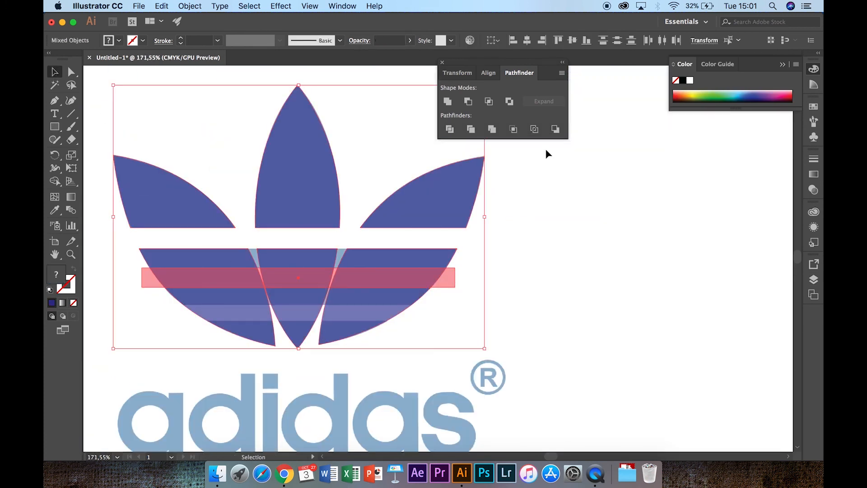
{"action": "left_click", "coordinate": [468, 101]}
{"action": "left_click", "coordinate": [545, 252]}
Ungroup the trefoil pieces left by the second stripe subtraction
{"action": "left_click", "coordinate": [182, 201]}
{"action": "right_click", "coordinate": [180, 200]}
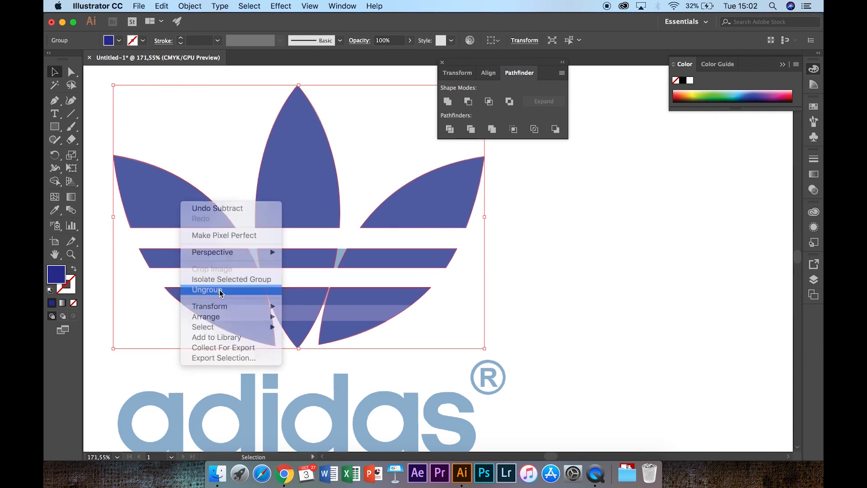
{"action": "left_click", "coordinate": [219, 292]}
{"action": "left_click", "coordinate": [149, 312]}
Combine the upper leaf pieces and the lower trefoil pieces into one compound path
{"action": "left_click", "coordinate": [180, 203]}
{"action": "left_click", "coordinate": [295, 204], "text": "shift"}
{"action": "left_click", "coordinate": [397, 215], "text": "shift"}
{"action": "left_click", "coordinate": [285, 305], "text": "shift"}
{"action": "left_click", "coordinate": [350, 301], "text": "shift"}
{"action": "right_click", "coordinate": [350, 301]}
{"action": "left_click", "coordinate": [372, 323]}
{"action": "left_click", "coordinate": [546, 289]}
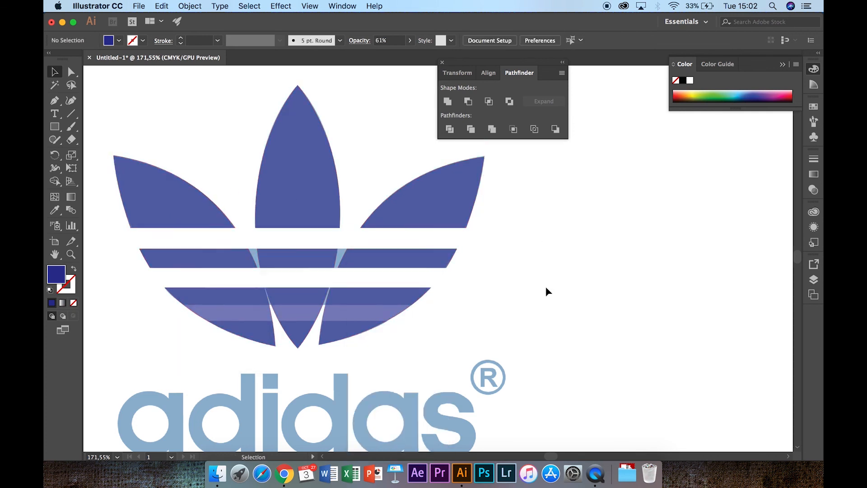
Draw a third thin rectangle across the bottom leaf pieces, covering the lowest stripe gap of the reference logo
{"action": "scroll", "coordinate": [242, 271], "scroll_direction": "up", "scroll_amount": 3}
{"action": "left_click", "coordinate": [54, 127]}
{"action": "left_click_drag", "start_coordinate": [156, 314], "coordinate": [481, 336]}
Recolour the third rectangle's fill to red and lower its opacity so the artwork beneath shows through
{"action": "double_click", "coordinate": [56, 274]}
{"action": "left_click", "coordinate": [443, 170]}
{"action": "left_click", "coordinate": [414, 186]}
{"action": "left_click", "coordinate": [547, 172]}
{"action": "scroll", "coordinate": [313, 323], "scroll_direction": "up", "scroll_amount": 3}
{"action": "left_click", "coordinate": [410, 40]}
{"action": "left_click_drag", "start_coordinate": [407, 54], "coordinate": [386, 54]}
Fine-tune the third red band so it lines up with the lowest stripe gap
{"action": "left_click", "coordinate": [55, 72]}
{"action": "left_click_drag", "start_coordinate": [322, 306], "coordinate": [323, 310]}
{"action": "scroll", "coordinate": [351, 345], "scroll_direction": "up", "scroll_amount": 3}
{"action": "left_click_drag", "start_coordinate": [287, 345], "coordinate": [286, 342]}
{"action": "scroll", "coordinate": [351, 344], "scroll_direction": "up", "scroll_amount": 3}
{"action": "left_click_drag", "start_coordinate": [227, 343], "coordinate": [227, 340]}
Subtract the third red band from the compound trefoil with Minus Front to cut out the lowest stripe gap
{"action": "scroll", "coordinate": [349, 344], "scroll_direction": "down", "scroll_amount": 3}
{"action": "scroll", "coordinate": [305, 285], "scroll_direction": "down", "scroll_amount": 5}
{"action": "left_click", "coordinate": [131, 156]}
{"action": "left_click", "coordinate": [194, 283]}
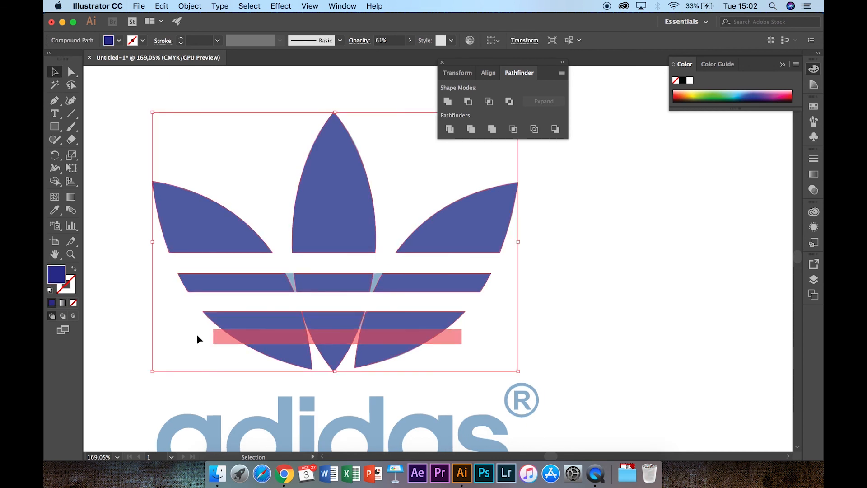
{"action": "left_click", "coordinate": [221, 337], "text": "shift"}
{"action": "left_click", "coordinate": [468, 101]}
{"action": "left_click", "coordinate": [612, 266]}
Hide Layer 1 with the reference logo to check the traced trefoil on its own
{"action": "scroll", "coordinate": [612, 267], "scroll_direction": "down", "scroll_amount": 2}
{"action": "left_click", "coordinate": [814, 279]}
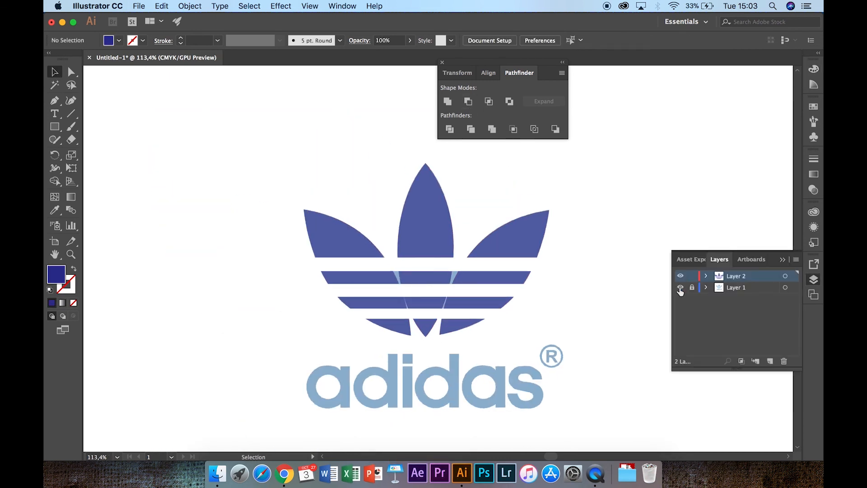
{"action": "left_click", "coordinate": [681, 288]}
Recolour the traced trefoil's fill to light blue
{"action": "left_click", "coordinate": [326, 229]}
{"action": "left_click", "coordinate": [118, 41]}
{"action": "left_click", "coordinate": [92, 63]}
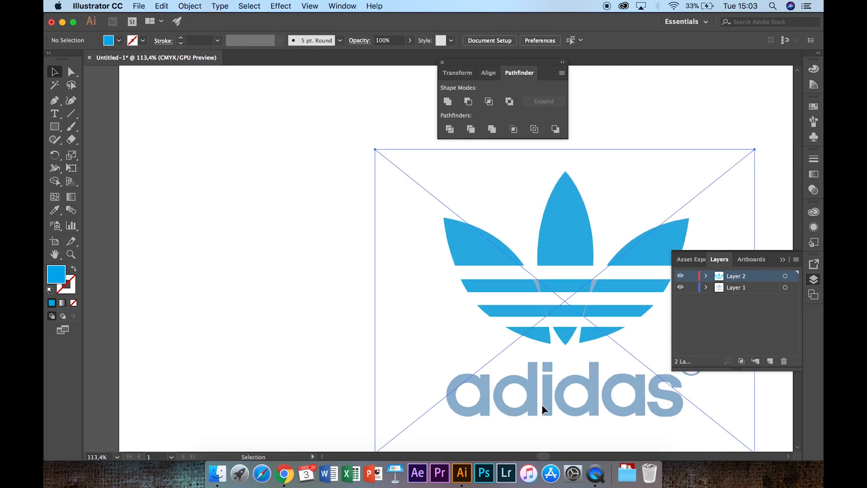
Move the reference logo to the left of the traced trefoil and restore its full opacity for a side-by-side comparison
{"action": "left_click_drag", "start_coordinate": [544, 409], "coordinate": [279, 411]}
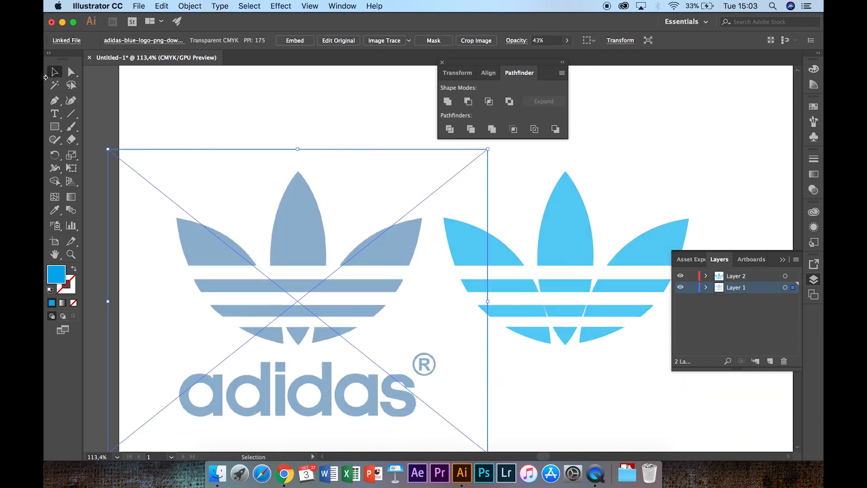
{"action": "left_click", "coordinate": [725, 135]}
{"action": "scroll", "coordinate": [725, 131], "scroll_direction": "right", "scroll_amount": 5}
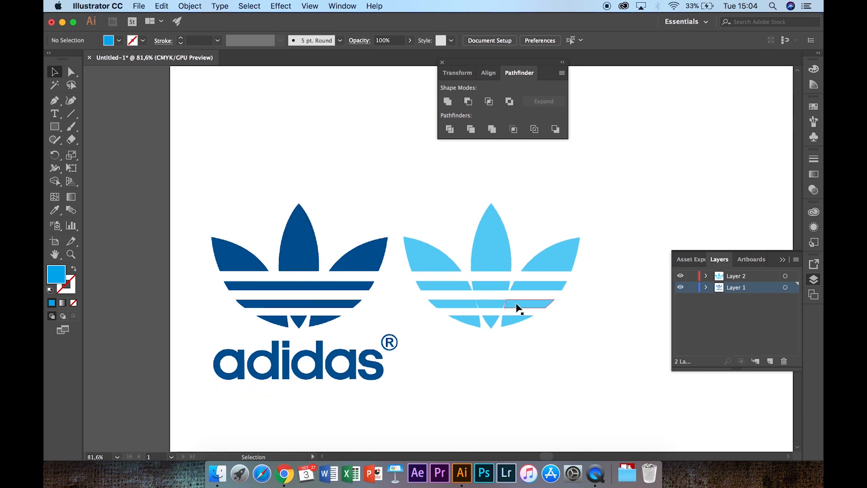
Compare the traced trefoil's stripes and leaf gaps with the original logo beside it
{"action": "scroll", "coordinate": [306, 301], "scroll_direction": "up", "scroll_amount": 5}
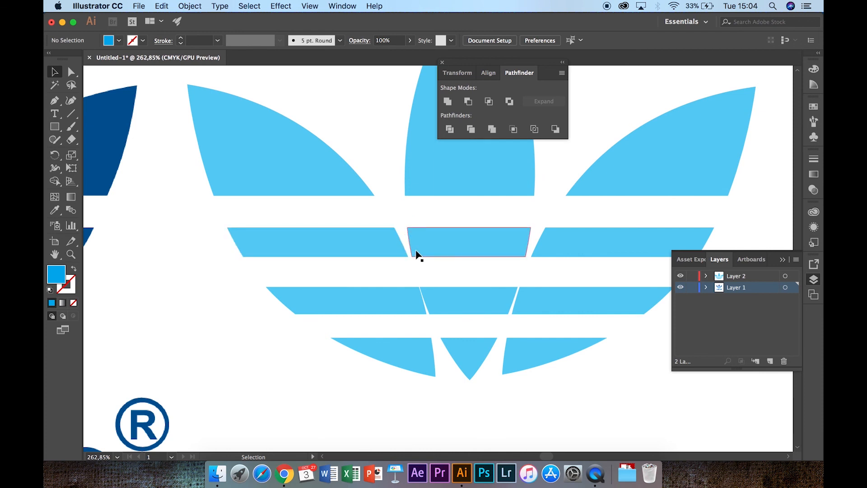
{"action": "scroll", "coordinate": [538, 254], "scroll_direction": "left", "scroll_amount": 15}
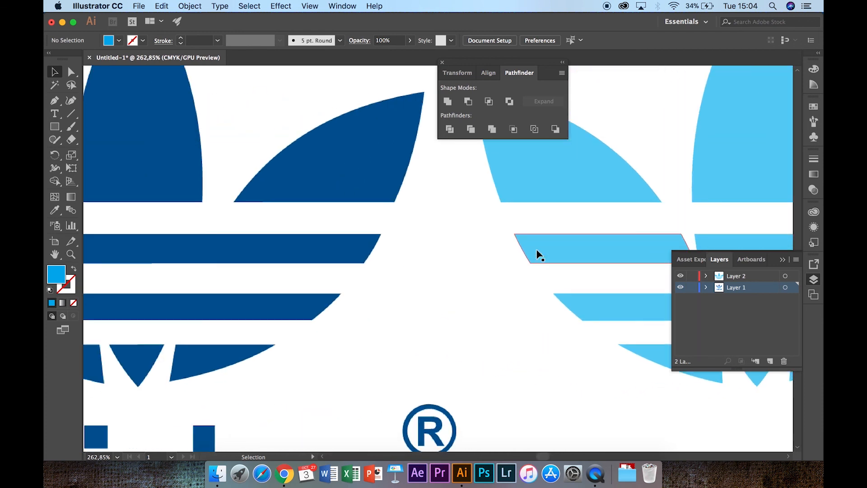
{"action": "scroll", "coordinate": [538, 255], "scroll_direction": "right", "scroll_amount": 17}
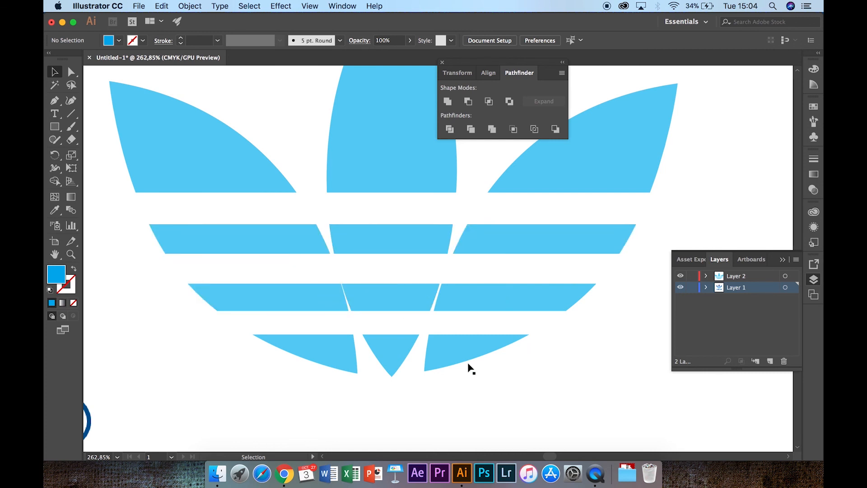
{"action": "scroll", "coordinate": [472, 371], "scroll_direction": "down", "scroll_amount": 5}
{"action": "scroll", "coordinate": [473, 376], "scroll_direction": "down", "scroll_amount": 2}
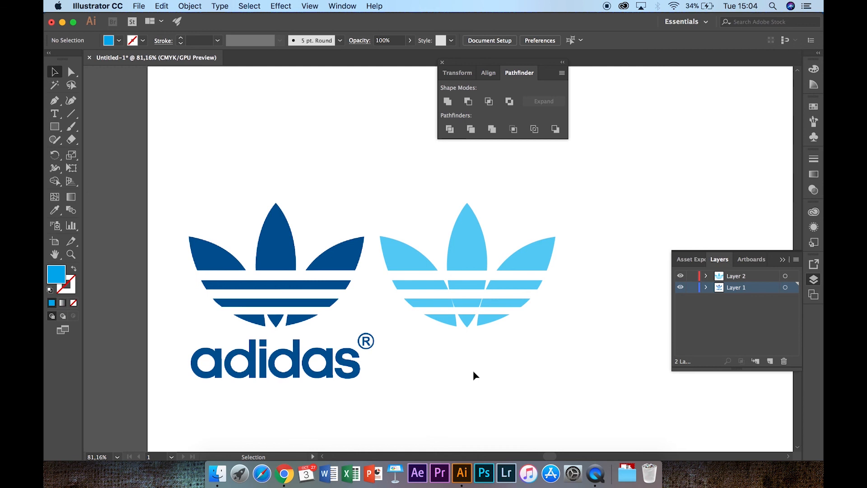
{"action": "scroll", "coordinate": [473, 371], "scroll_direction": "up", "scroll_amount": 1}
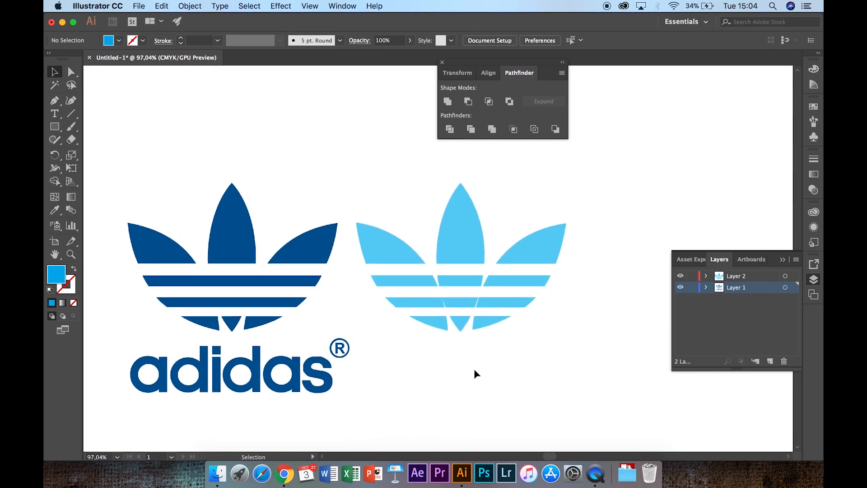